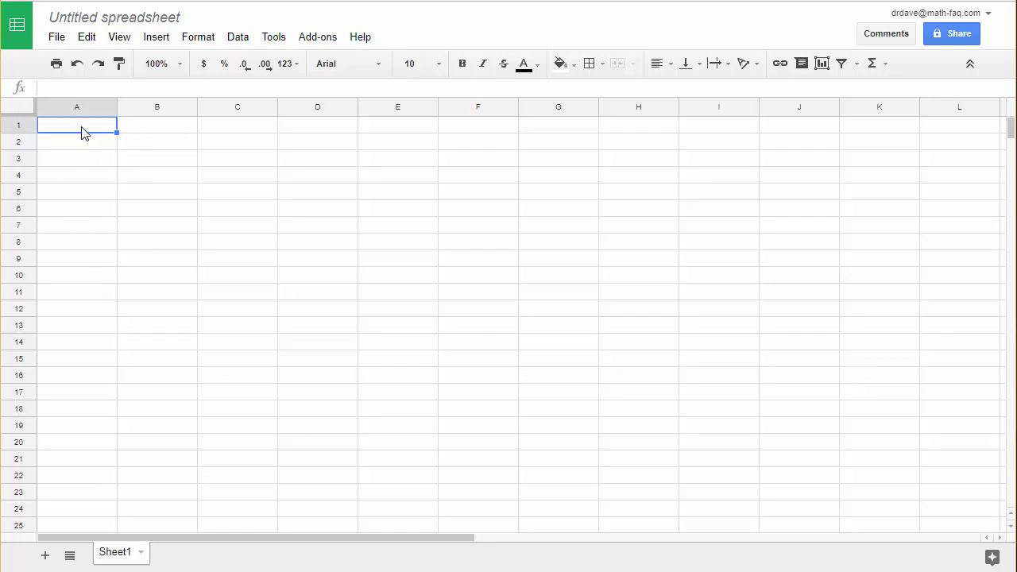
- Enter headers x and y in A1:B1, and starting values 0 and 0.5 in A2:A3
{"action": "type", "text": "x"}
{"action": "left_click", "coordinate": [154, 132]}
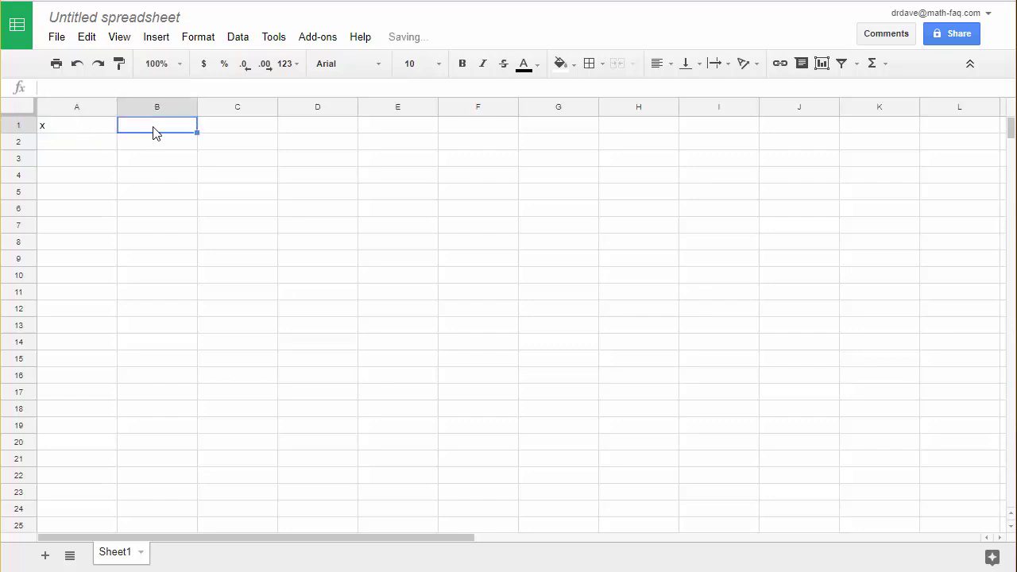
{"action": "type", "text": "y"}
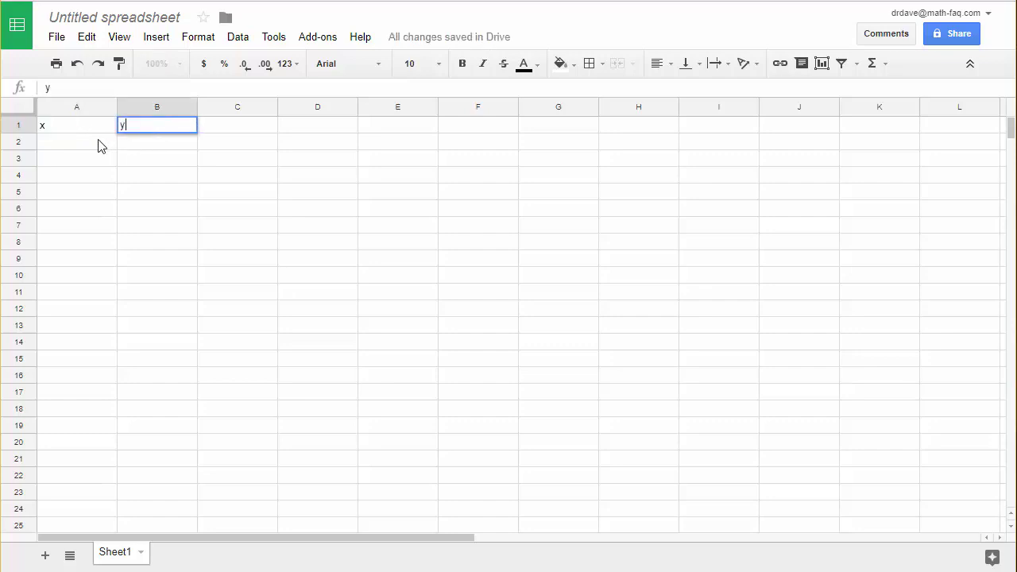
{"action": "left_click", "coordinate": [99, 146]}
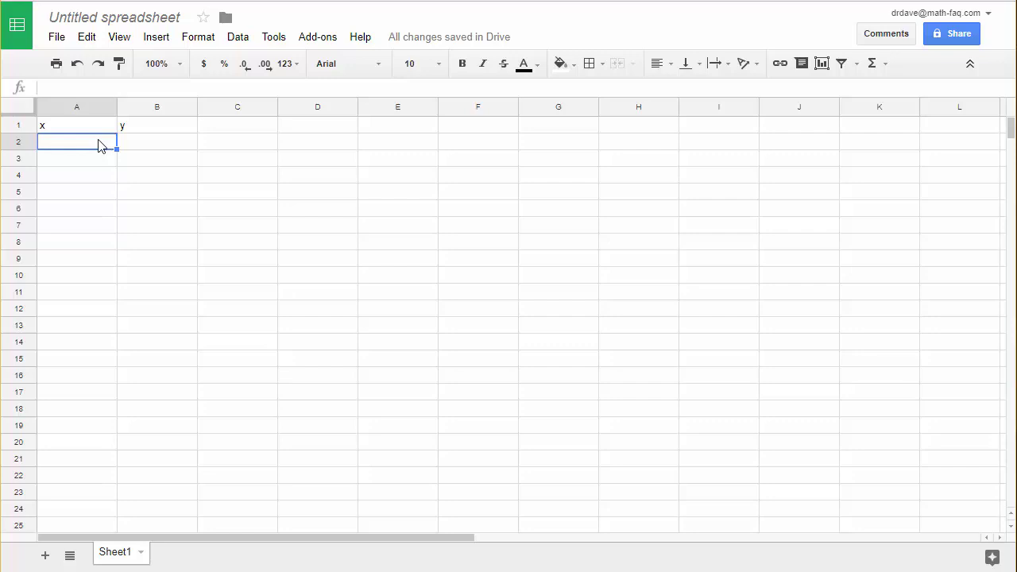
{"action": "type", "text": "0"}
{"action": "left_click", "coordinate": [87, 163]}
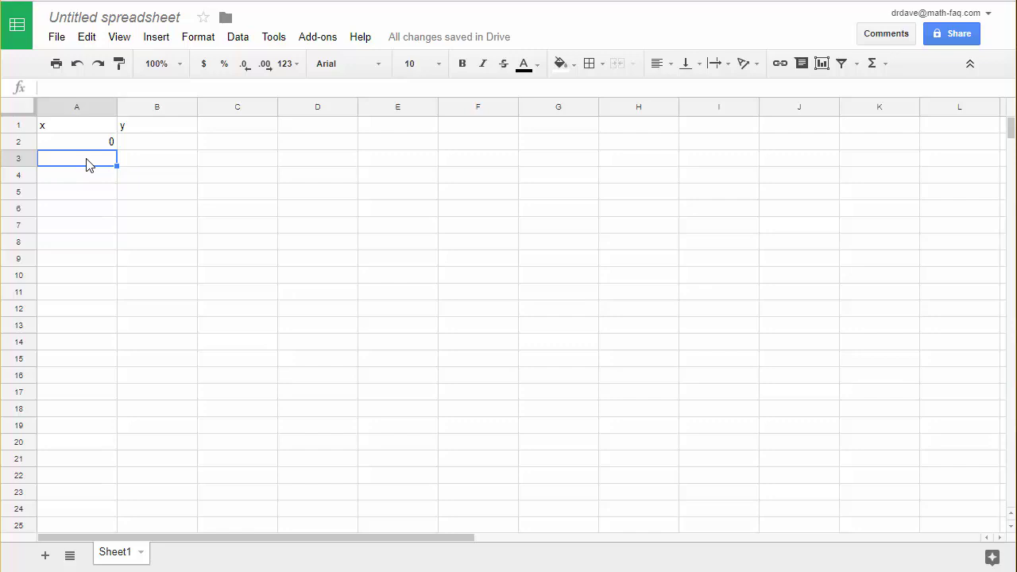
{"action": "type", "text": "0.5"}
{"action": "left_click", "coordinate": [93, 202]}
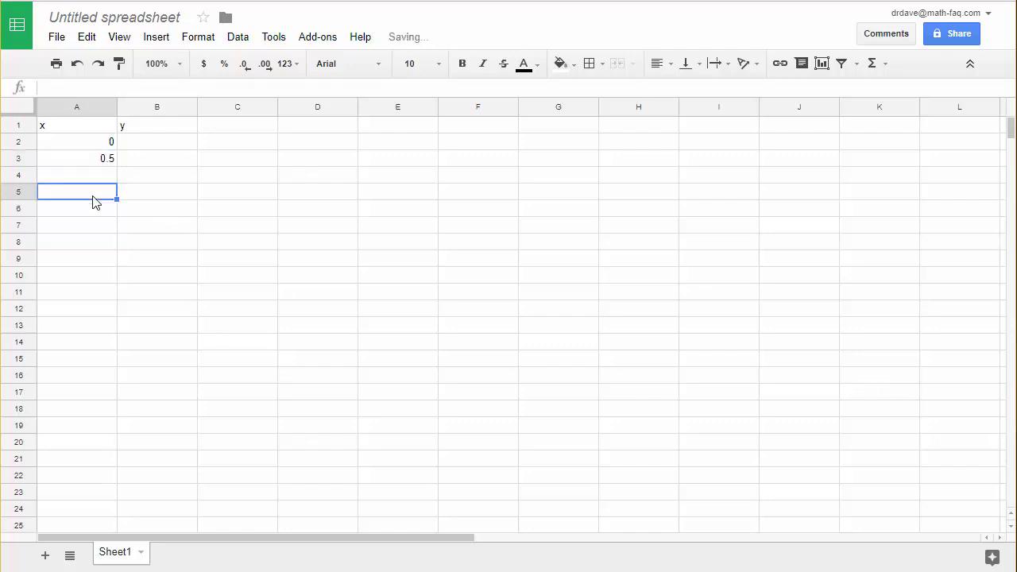
- Extend the 0.5-step x series in column A down to 10 in row 22
{"action": "left_click", "coordinate": [90, 147]}
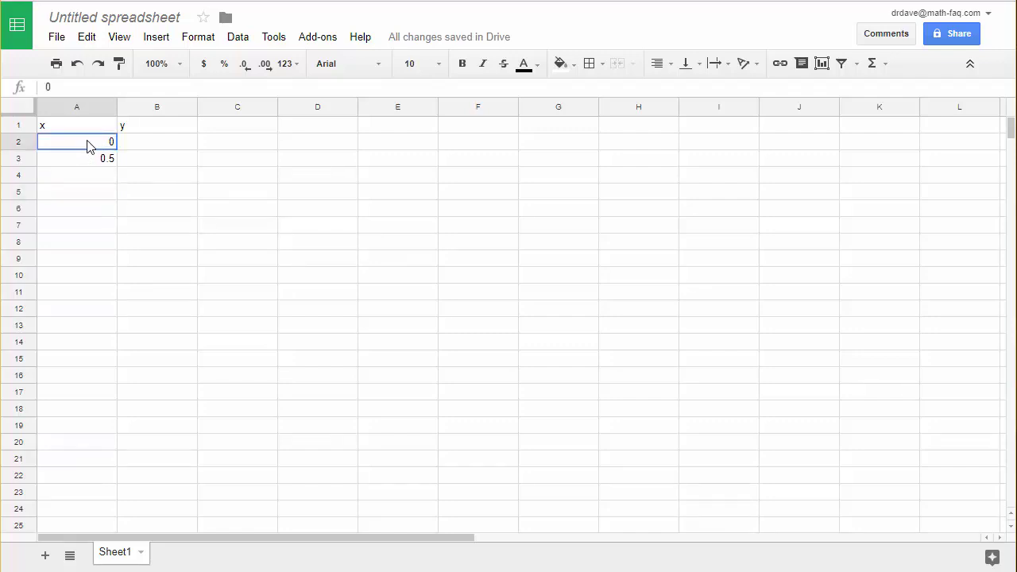
{"action": "left_click_drag", "start_coordinate": [89, 148], "coordinate": [92, 162]}
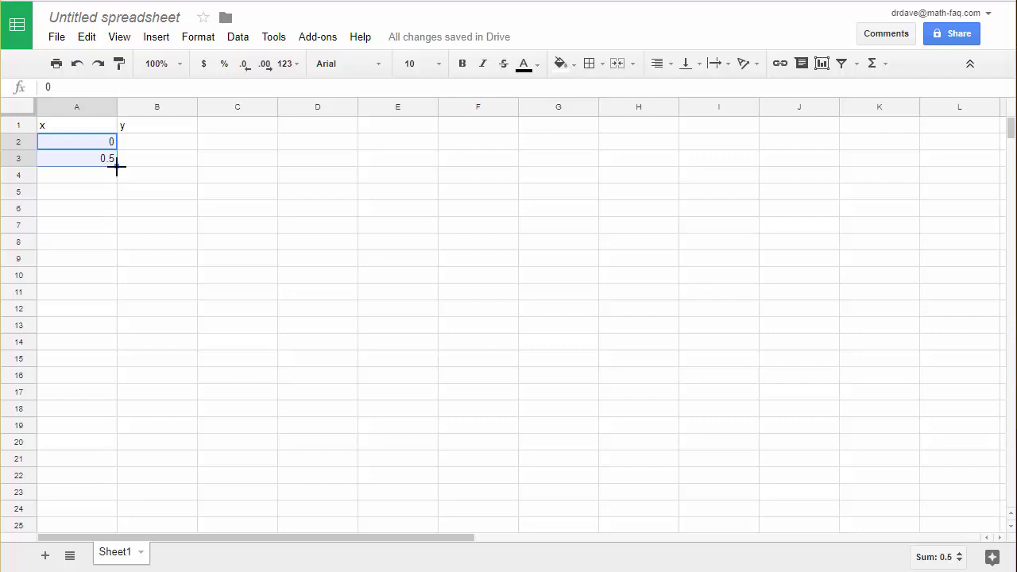
{"action": "left_click_drag", "start_coordinate": [117, 166], "coordinate": [103, 472]}
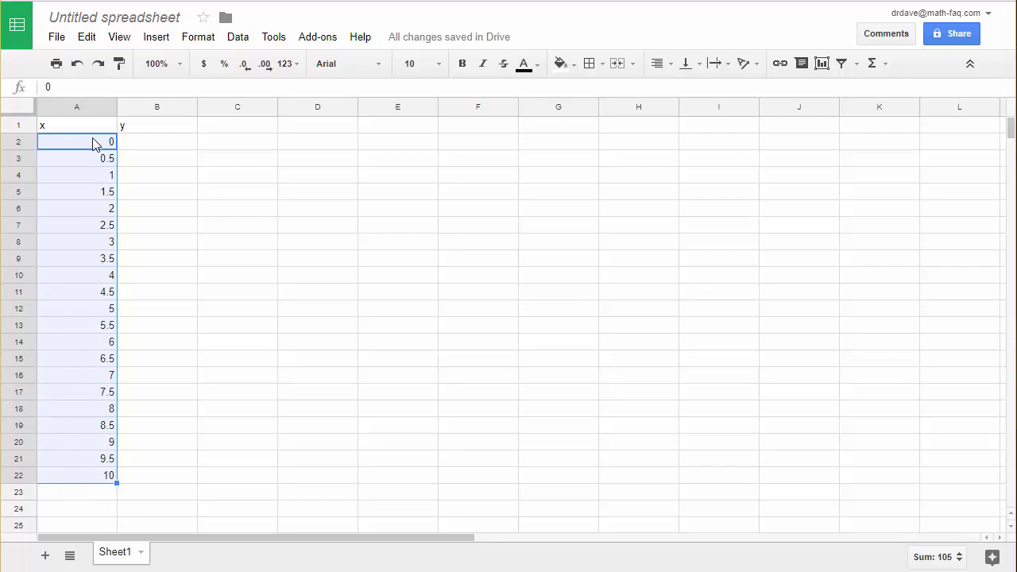
- Enter the formula =0.25*A2^2-1 in B2 so it shows -1
{"action": "left_click", "coordinate": [150, 150]}
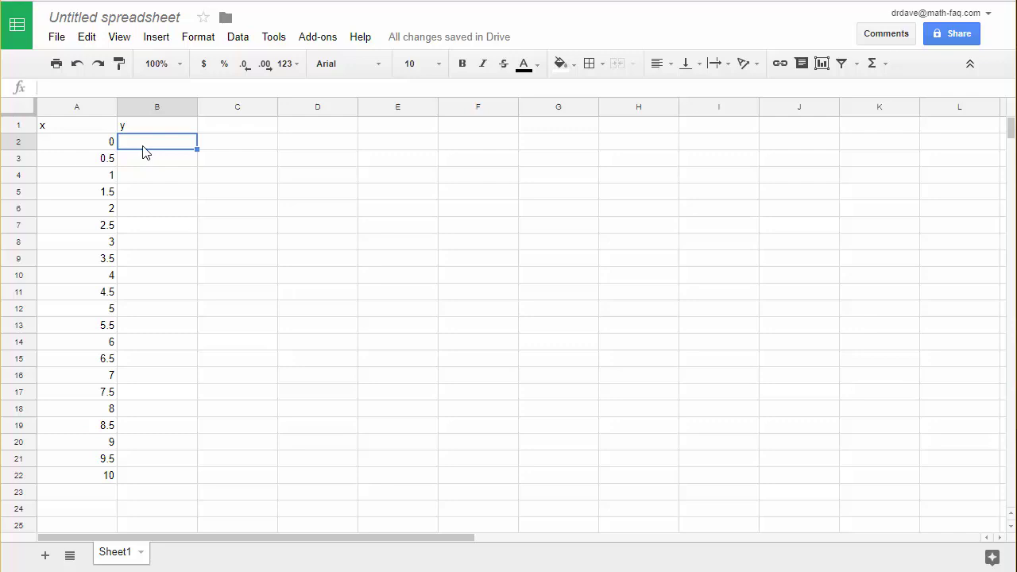
{"action": "type", "text": "="}
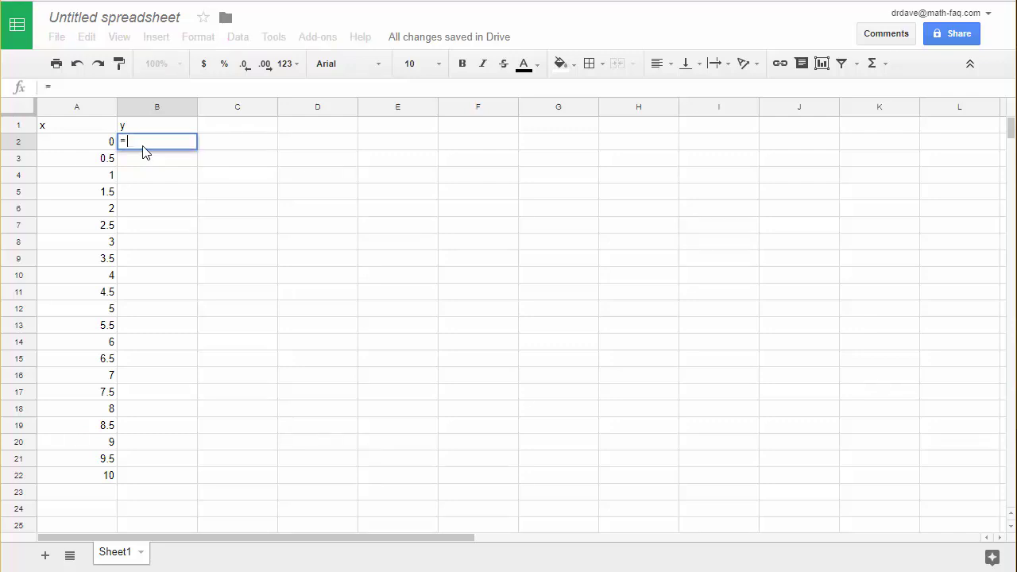
{"action": "type", "text": "0.25"}
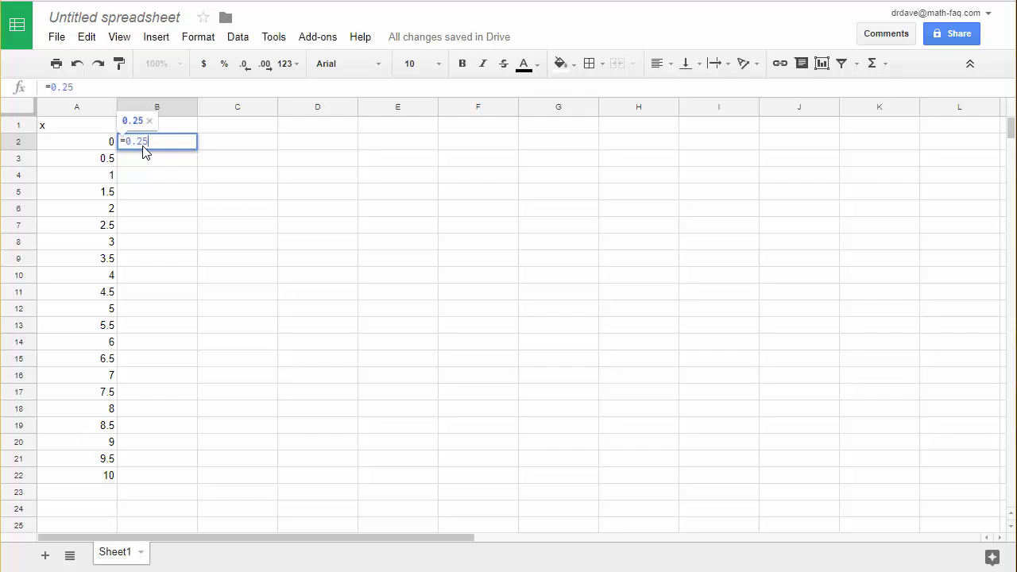
{"action": "type", "text": "*"}
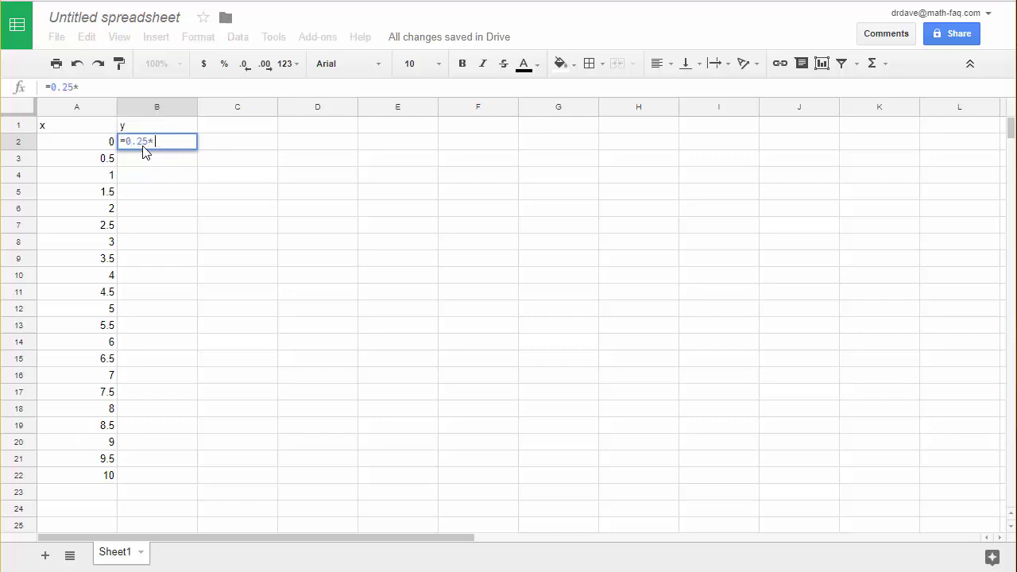
{"action": "left_click", "coordinate": [87, 148]}
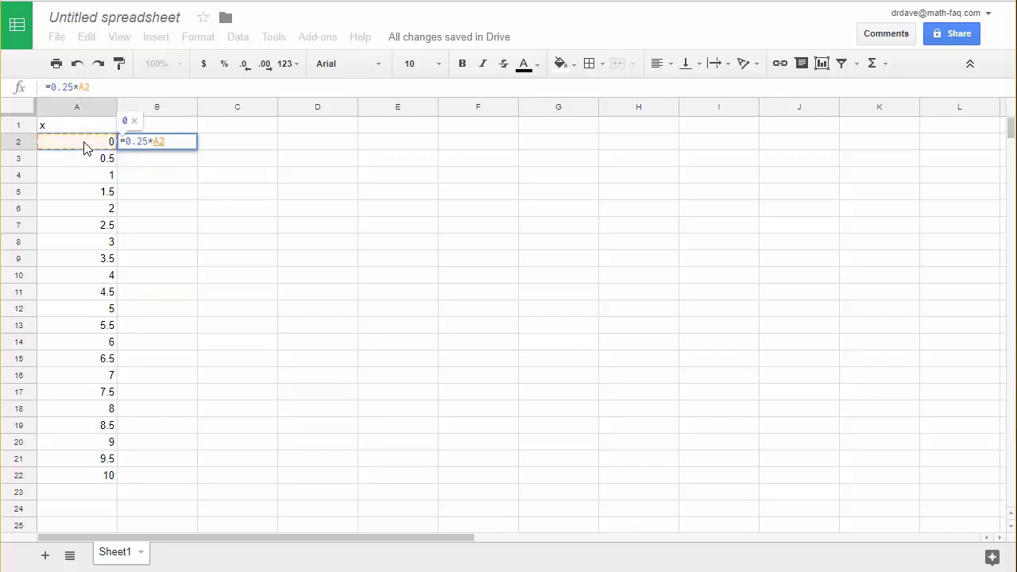
{"action": "type", "text": "^2"}
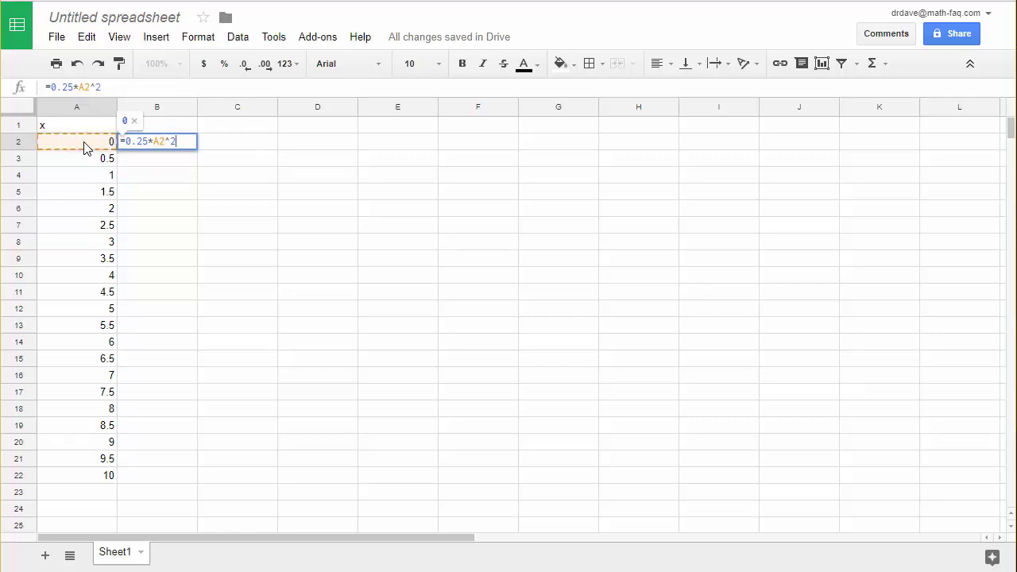
{"action": "type", "text": "-1"}
{"action": "key", "text": "Return"}
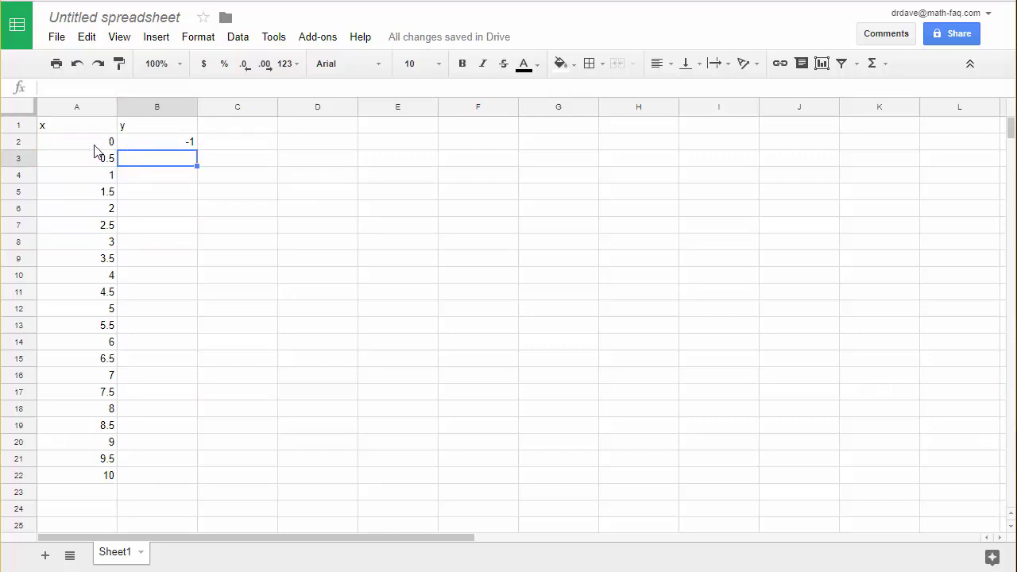
- Fill the B2 formula down to B22 and verify the copies in B3 and B22
{"action": "left_click", "coordinate": [163, 145]}
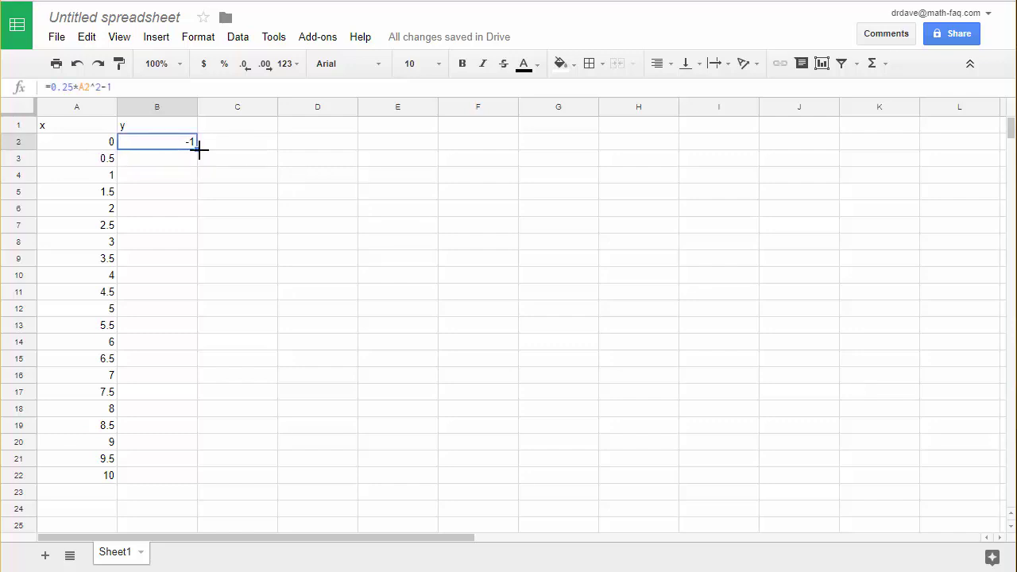
{"action": "left_click_drag", "start_coordinate": [197, 149], "coordinate": [197, 475]}
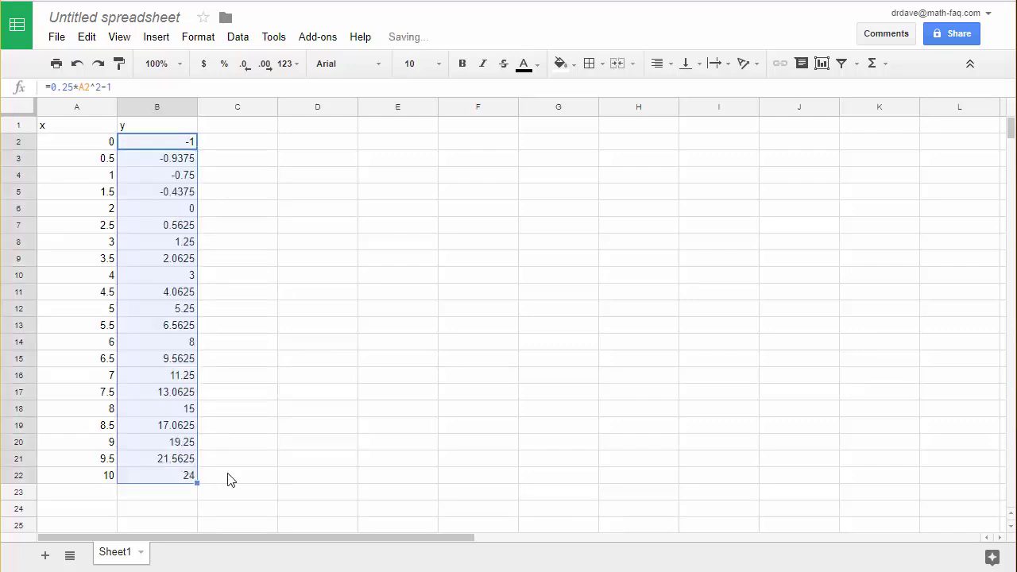
{"action": "left_click", "coordinate": [177, 163]}
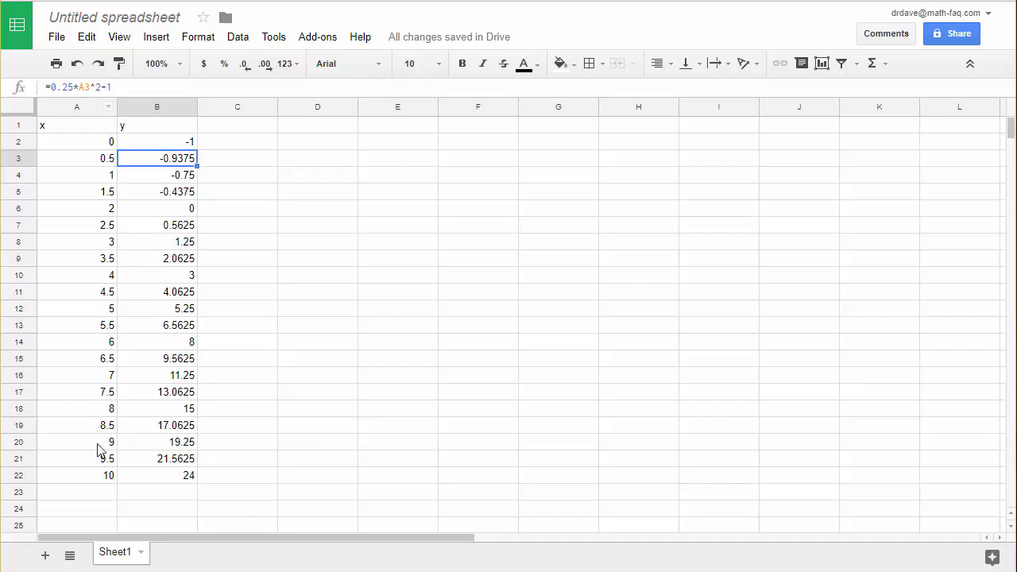
{"action": "left_click", "coordinate": [163, 480]}
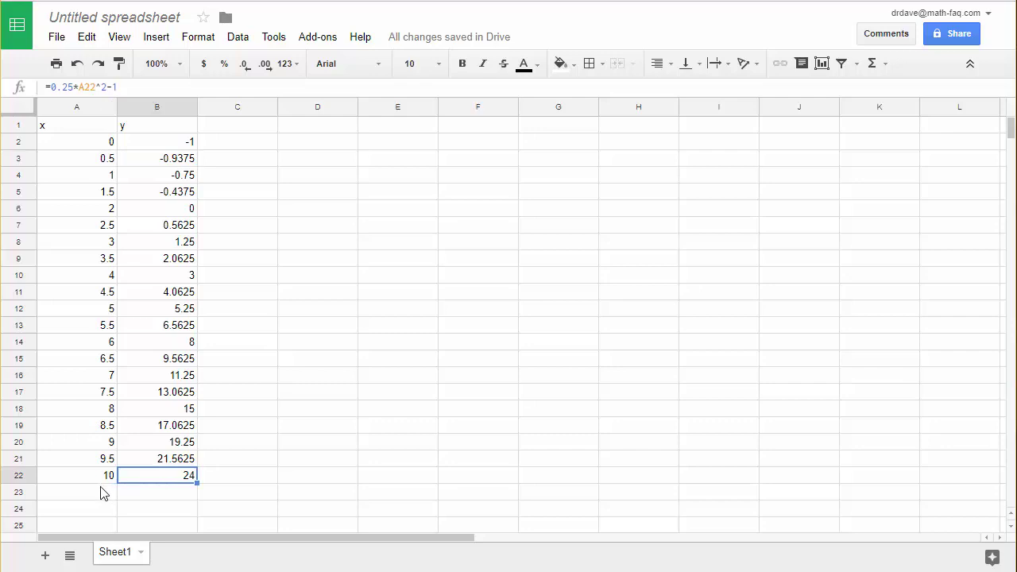
{"action": "left_click", "coordinate": [266, 469]}
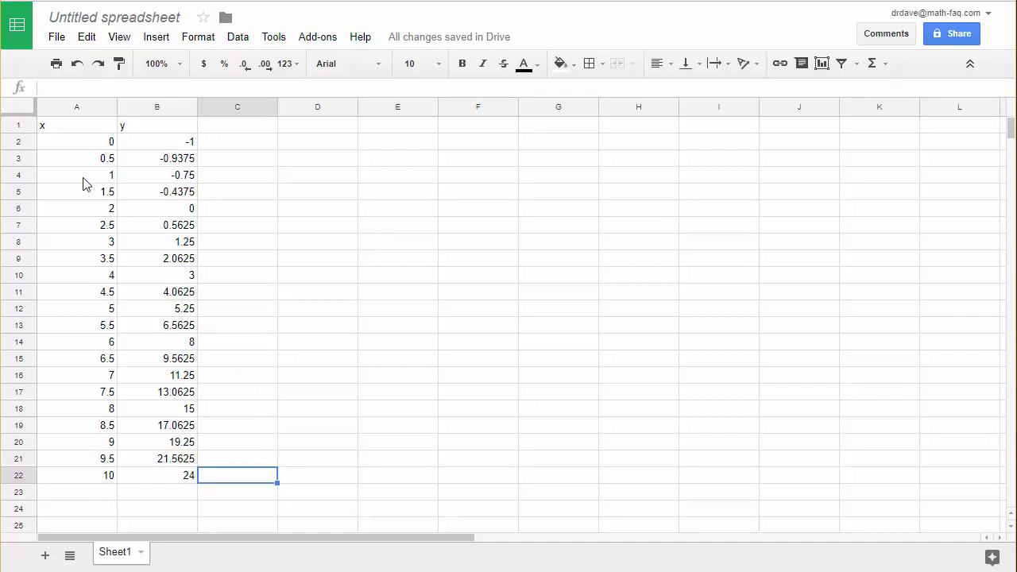
- Select the x/y table A1:B22 and insert a chart from it
{"action": "left_click", "coordinate": [75, 130]}
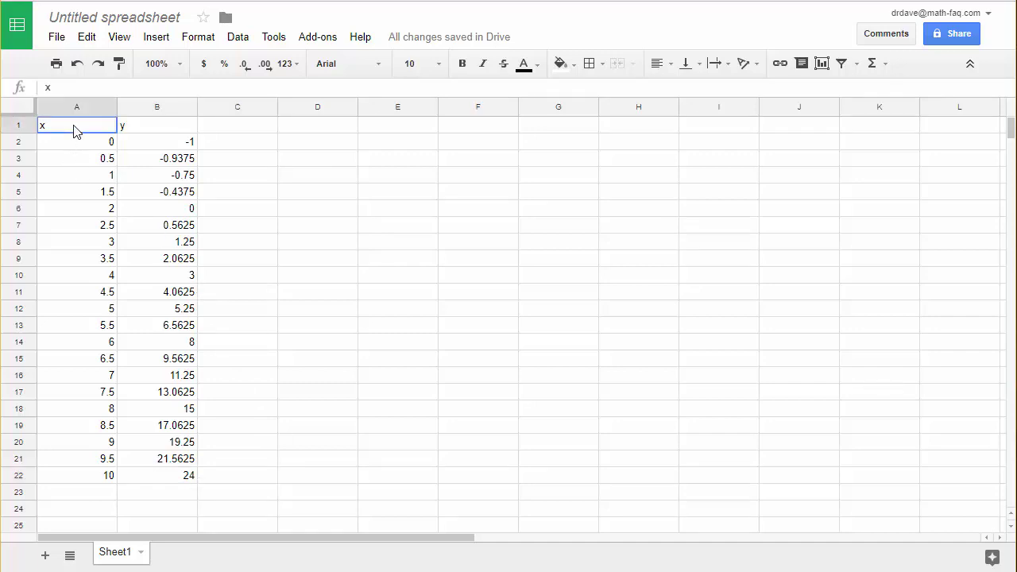
{"action": "left_click_drag", "start_coordinate": [75, 129], "coordinate": [161, 478]}
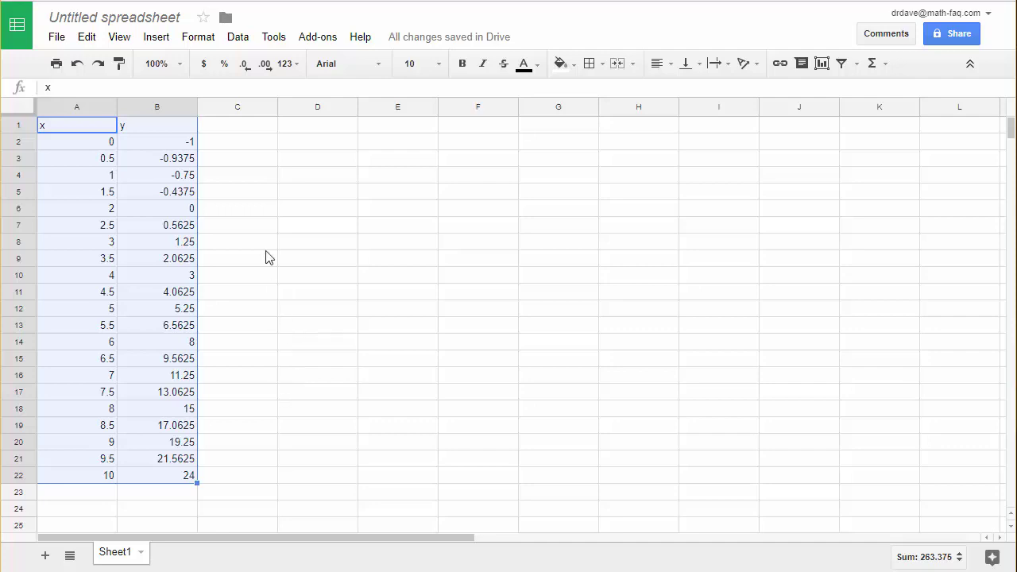
{"action": "left_click", "coordinate": [156, 37]}
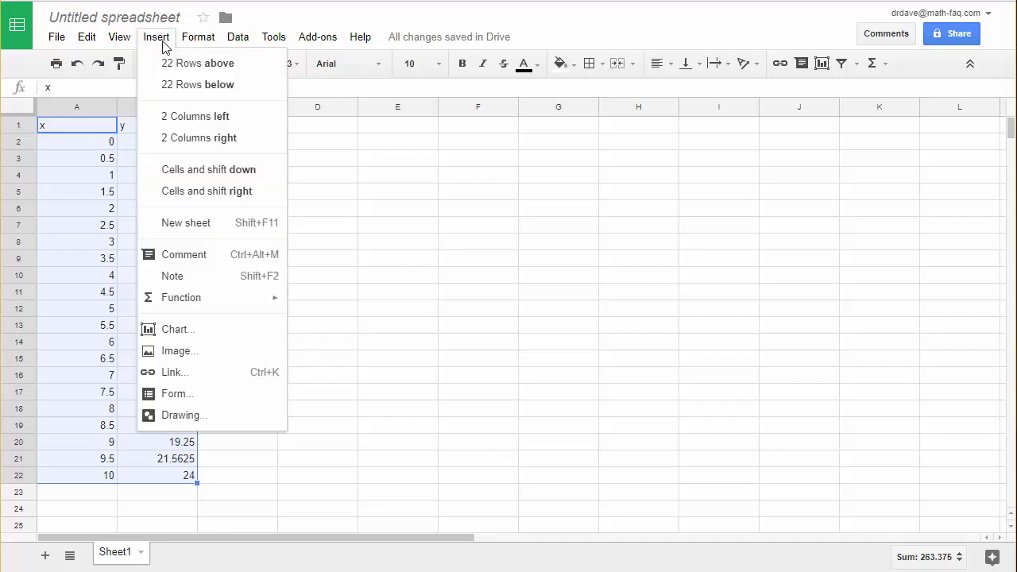
{"action": "left_click", "coordinate": [177, 332]}
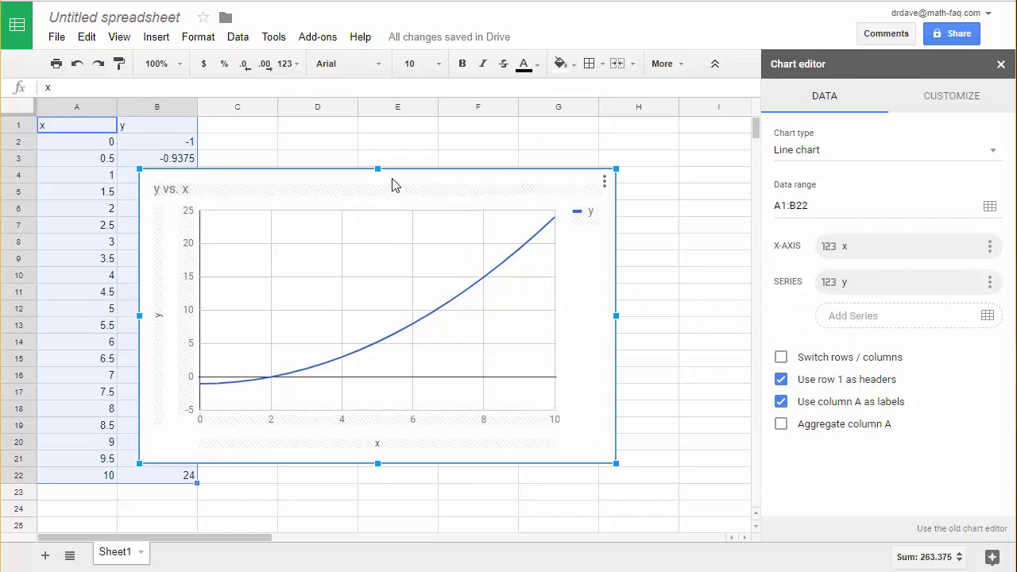
- Move the chart right off column B and keep the suggested line chart type
{"action": "left_click_drag", "start_coordinate": [399, 179], "coordinate": [480, 163]}
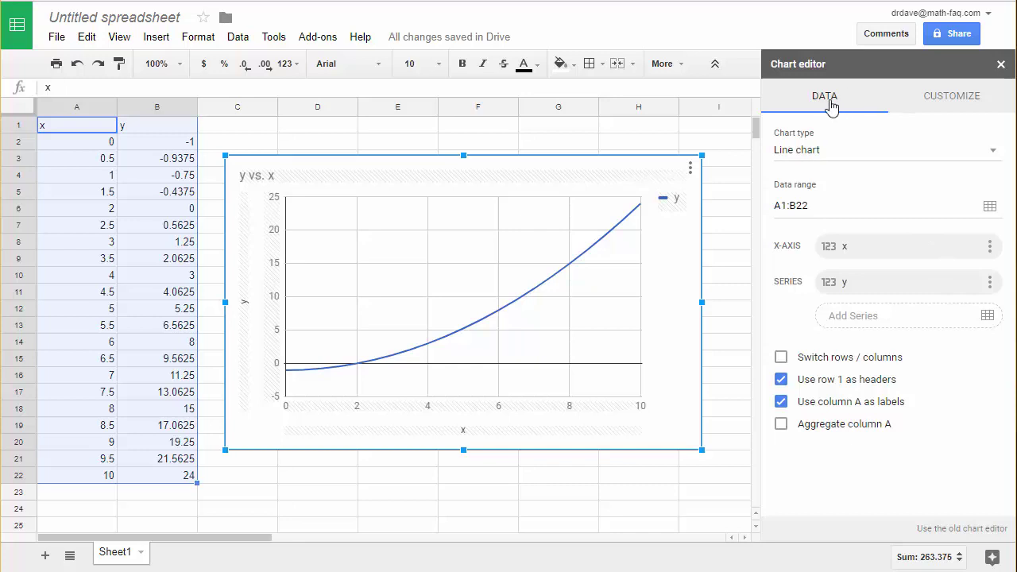
{"action": "left_click", "coordinate": [994, 151]}
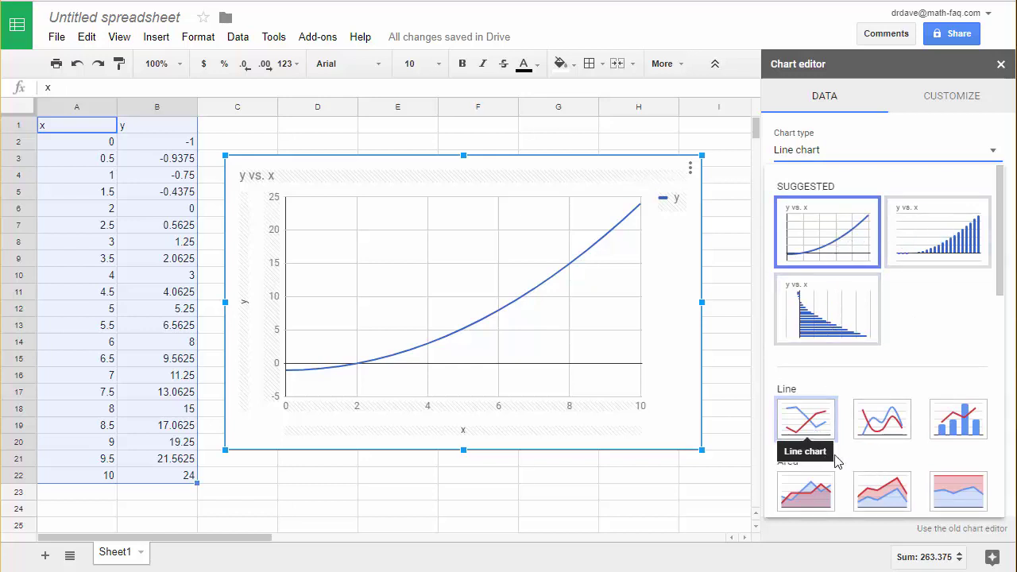
{"action": "mouse_move", "coordinate": [1002, 288]}
{"action": "left_mouse_down"}
{"action": "mouse_move", "coordinate": [992, 461]}
{"action": "mouse_move", "coordinate": [1003, 281]}
{"action": "left_mouse_up"}
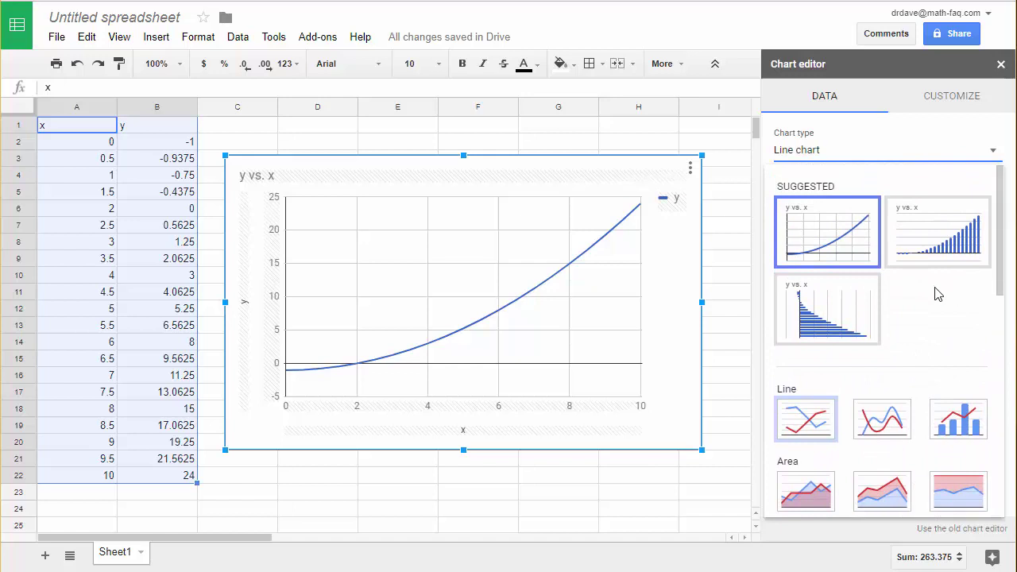
{"action": "left_click", "coordinate": [851, 252]}
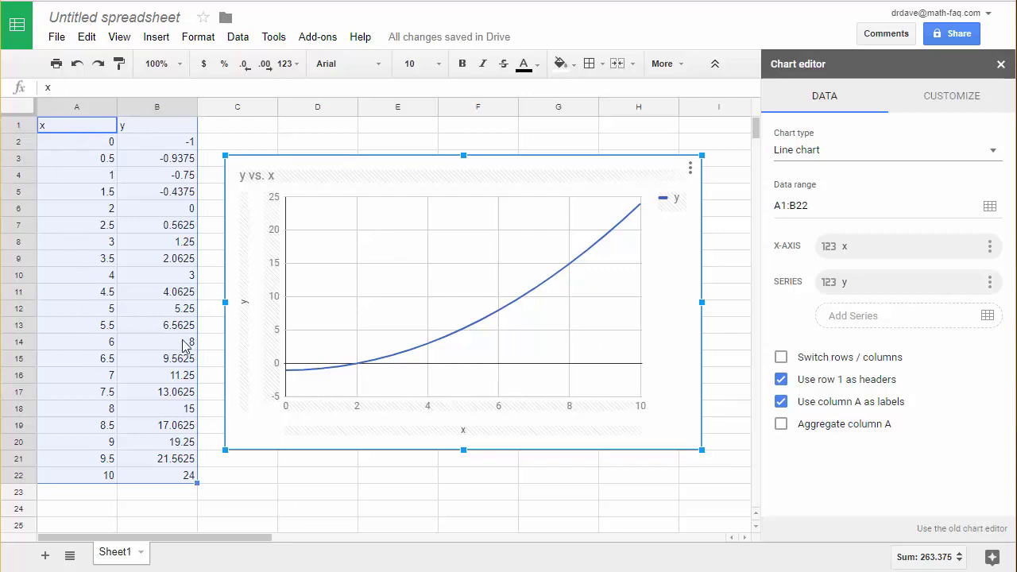
- Set the chart background color to light yellow and the chart font to Tahoma
{"action": "left_click", "coordinate": [952, 105]}
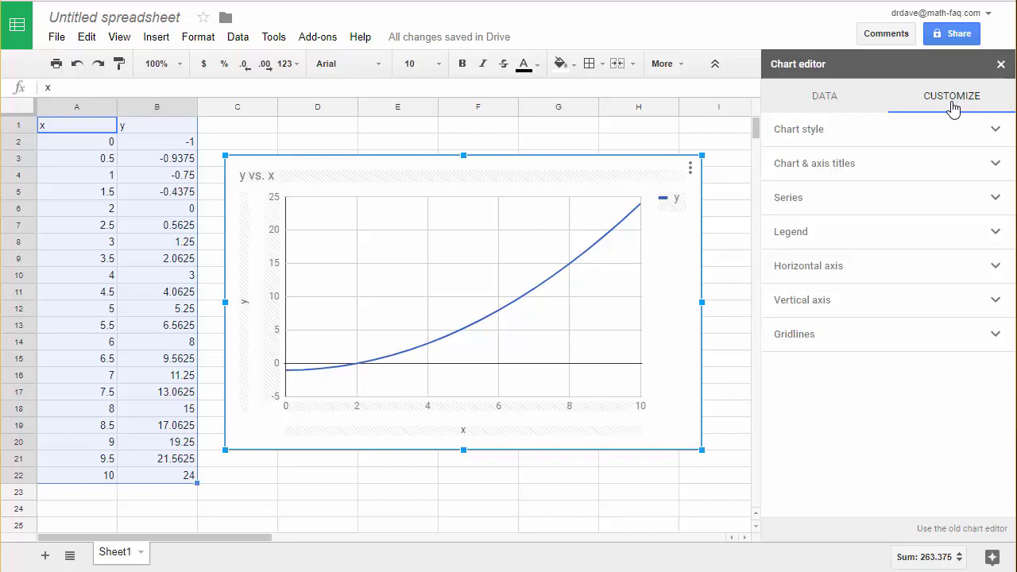
{"action": "left_click", "coordinate": [994, 132]}
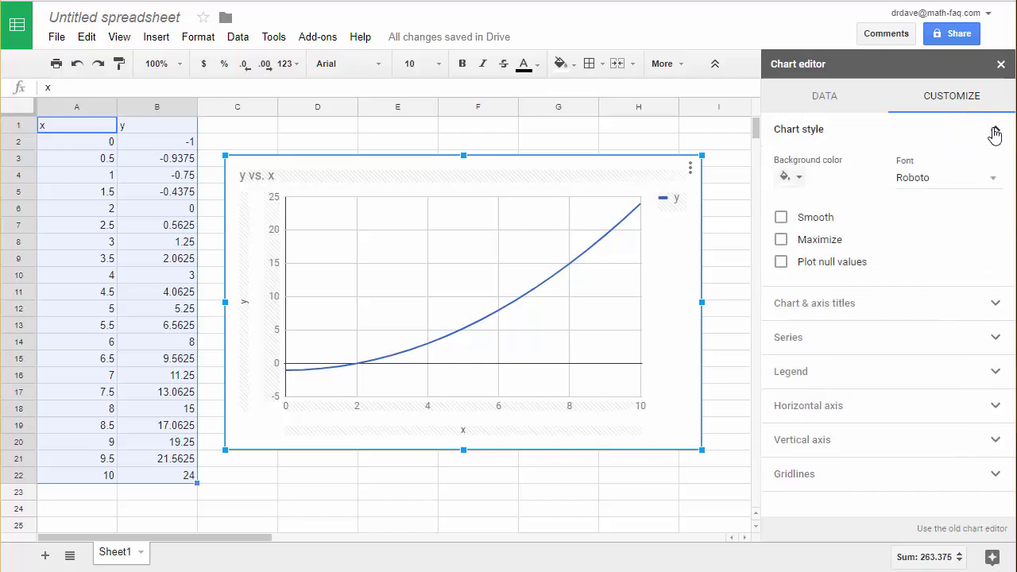
{"action": "left_click", "coordinate": [799, 179]}
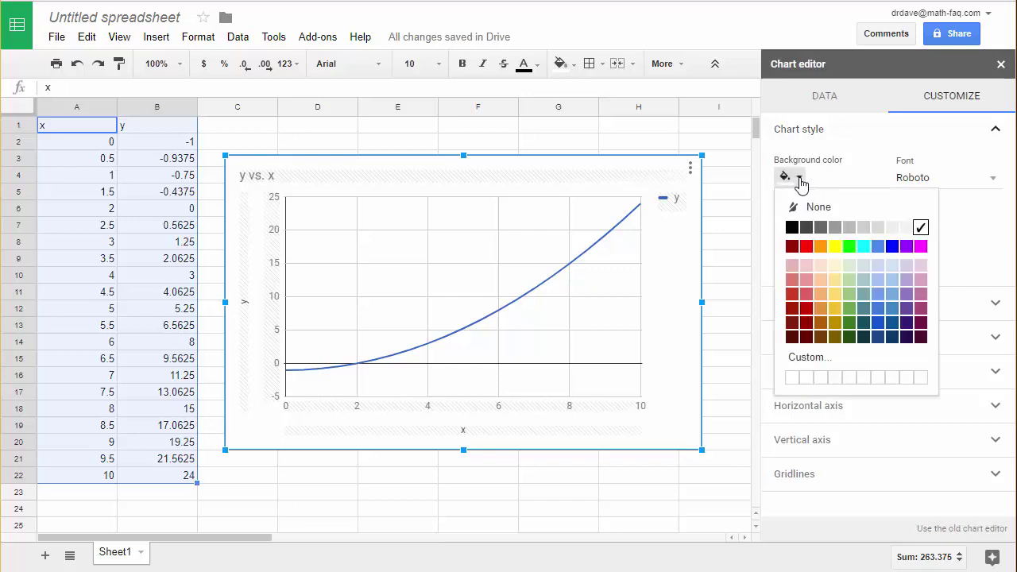
{"action": "left_click", "coordinate": [834, 264]}
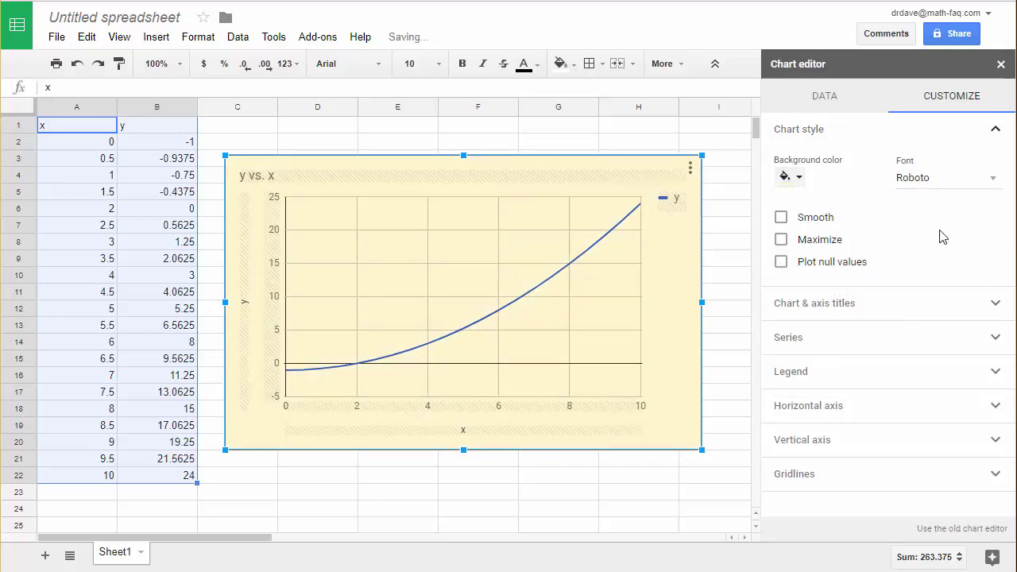
{"action": "left_click", "coordinate": [992, 186]}
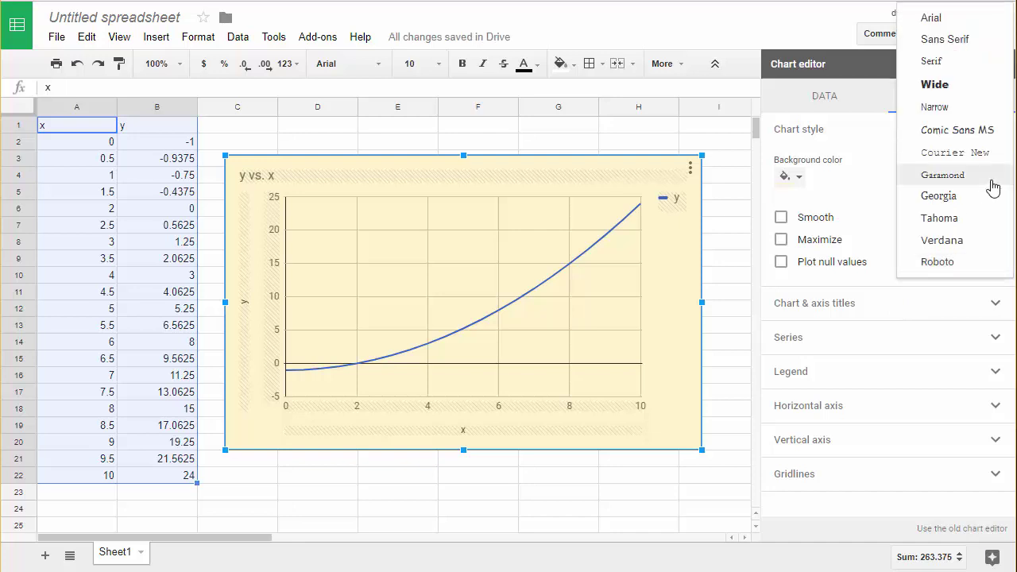
{"action": "left_click", "coordinate": [945, 225]}
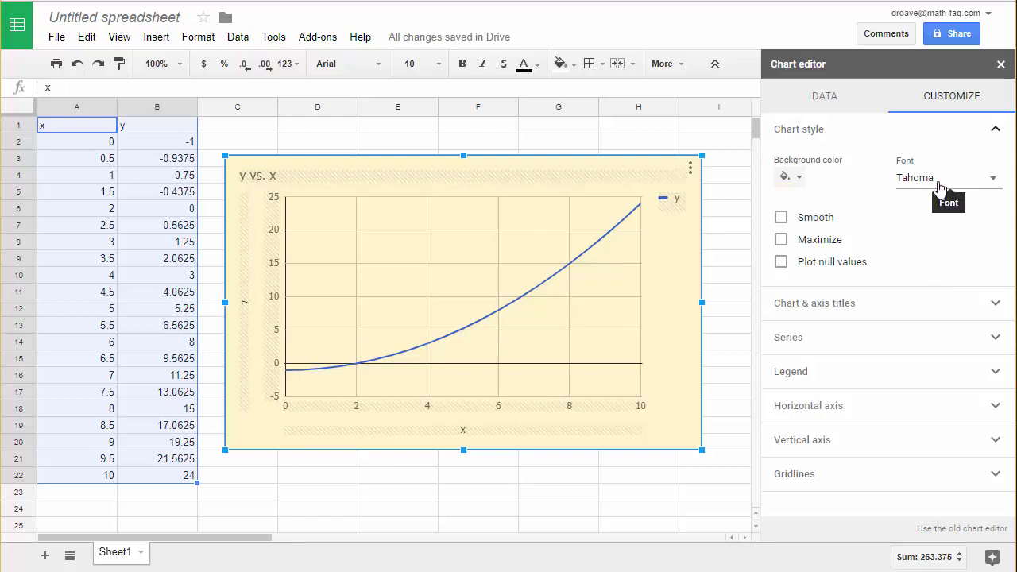
- Replace the 'y vs. x' title with 'Graph of Quadratic Function' and color it red
{"action": "left_click", "coordinate": [996, 305]}
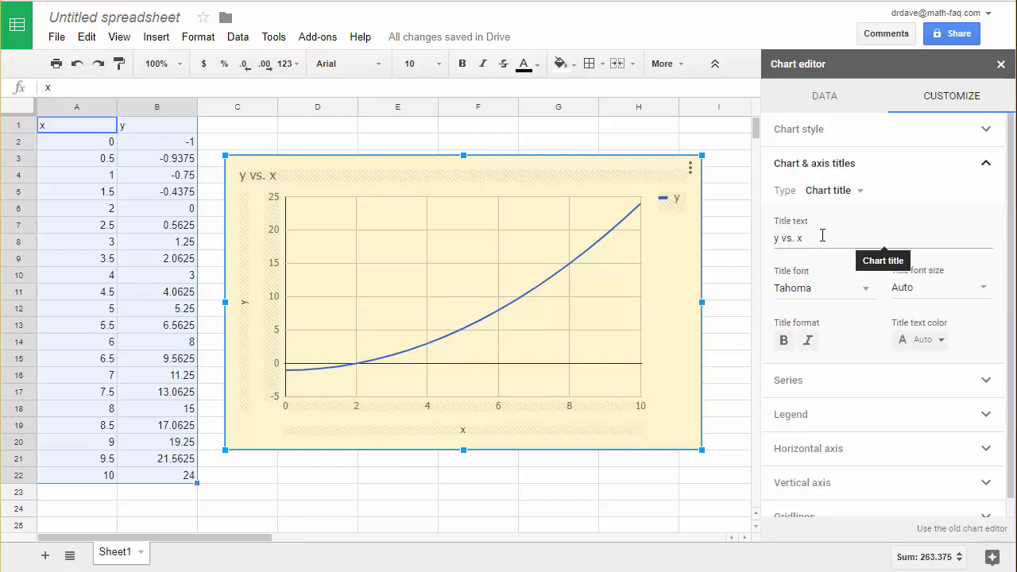
{"action": "left_click_drag", "start_coordinate": [818, 238], "coordinate": [775, 241]}
{"action": "type", "text": "Graph of"}
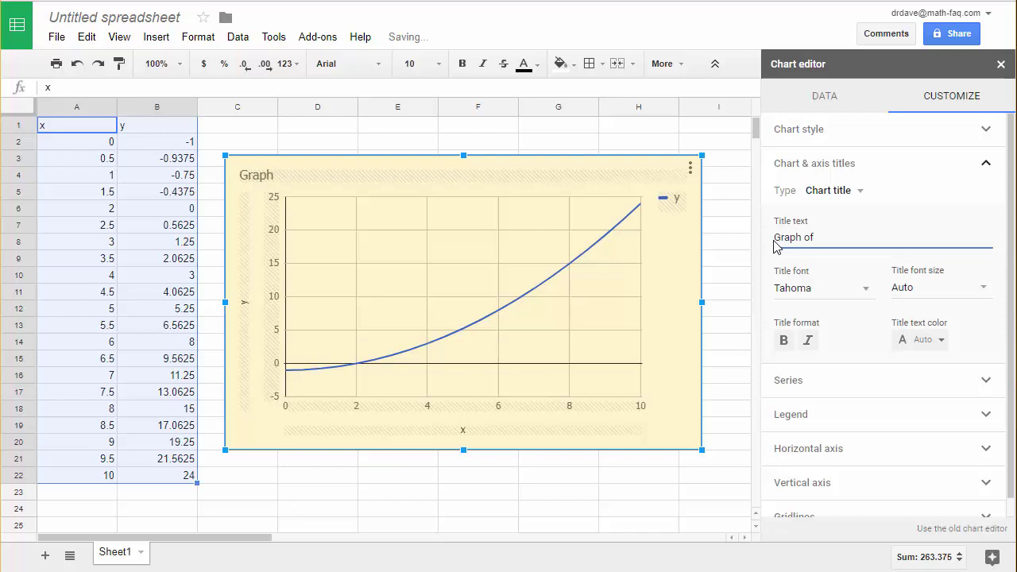
{"action": "type", "text": " Quadrat"}
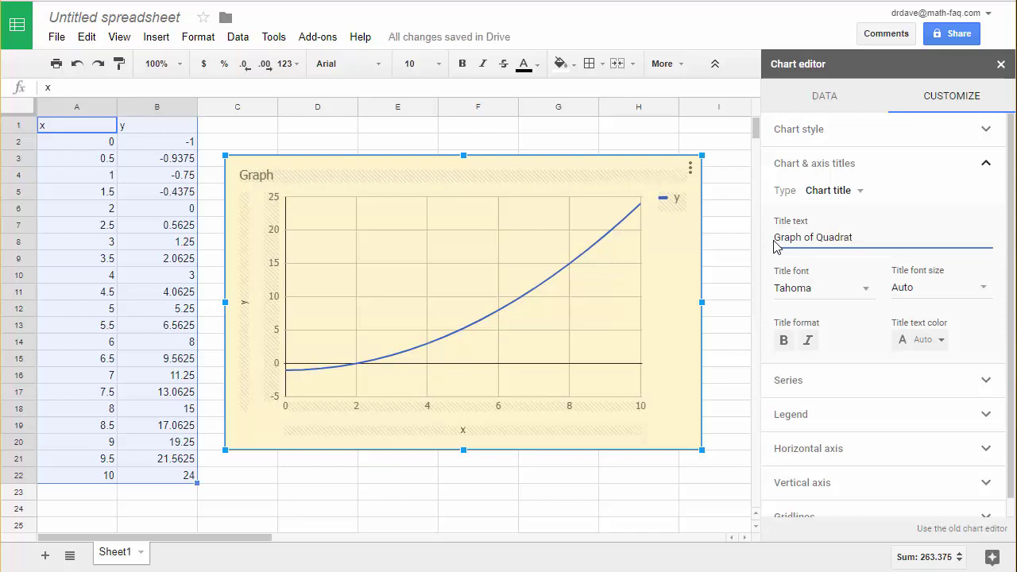
{"action": "type", "text": "c Function"}
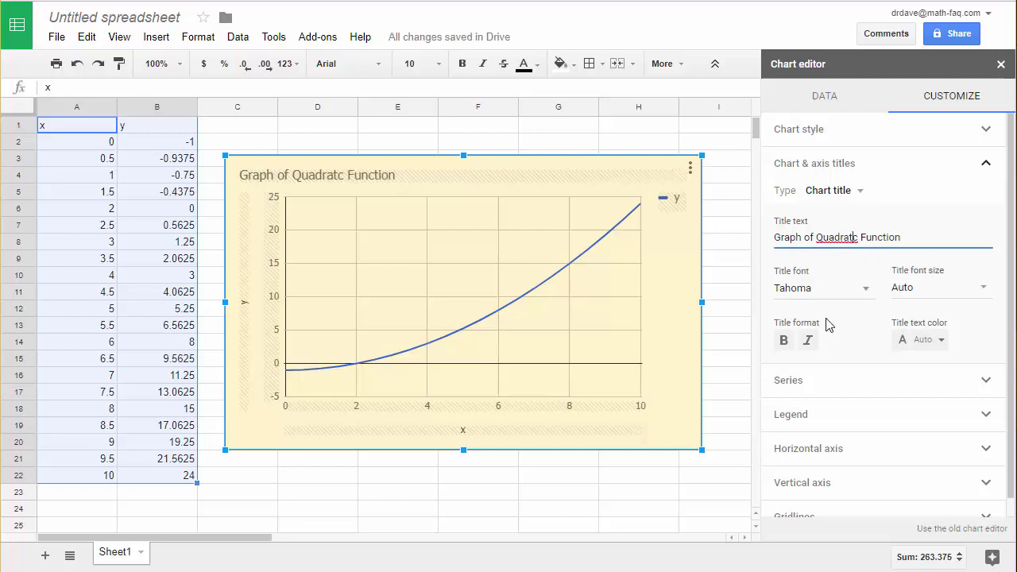
{"action": "type", "text": "i"}
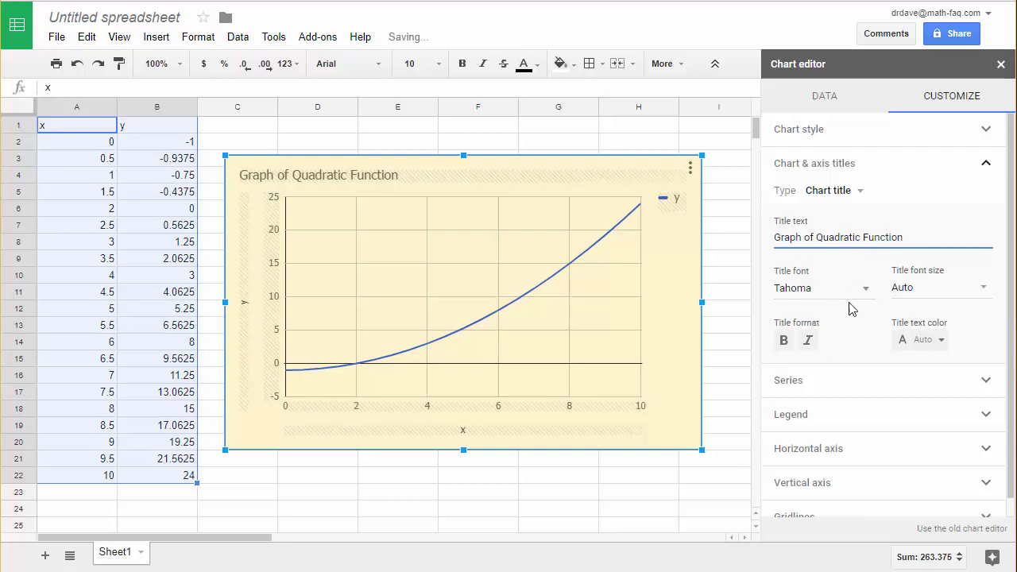
{"action": "left_click", "coordinate": [939, 341]}
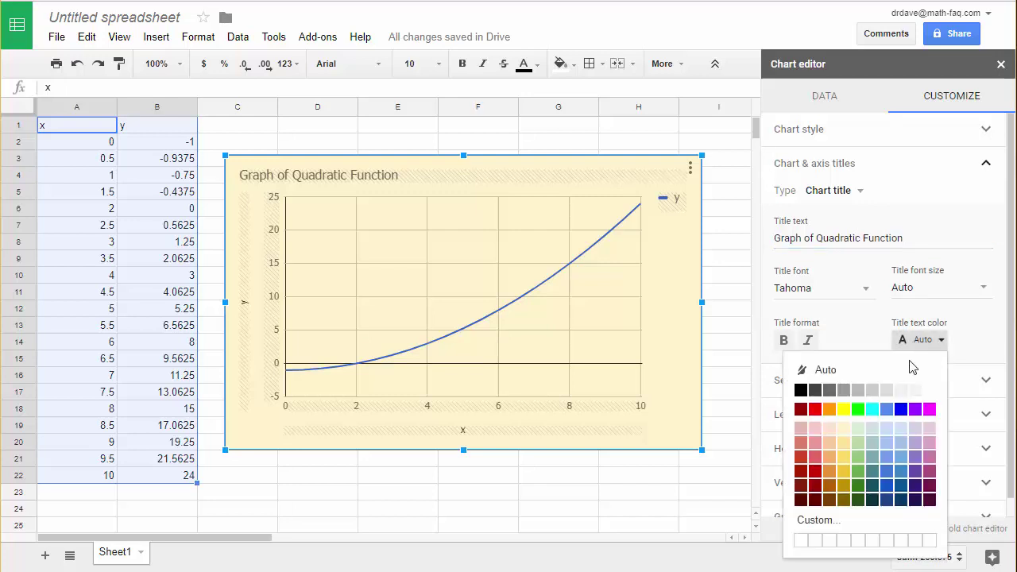
{"action": "left_click", "coordinate": [815, 410]}
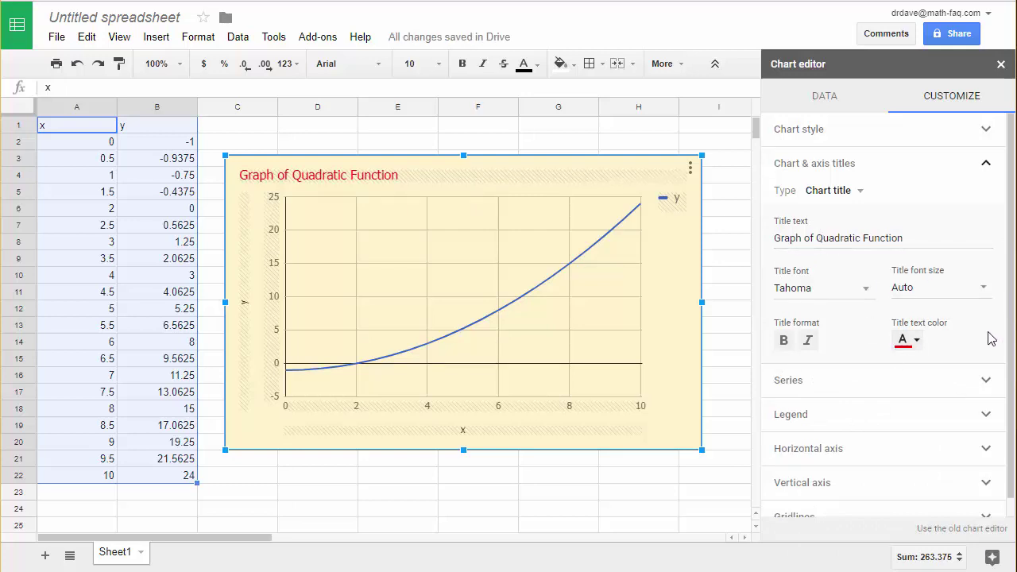
- Style the y series as a red 4px line with point size None
{"action": "left_click", "coordinate": [985, 384]}
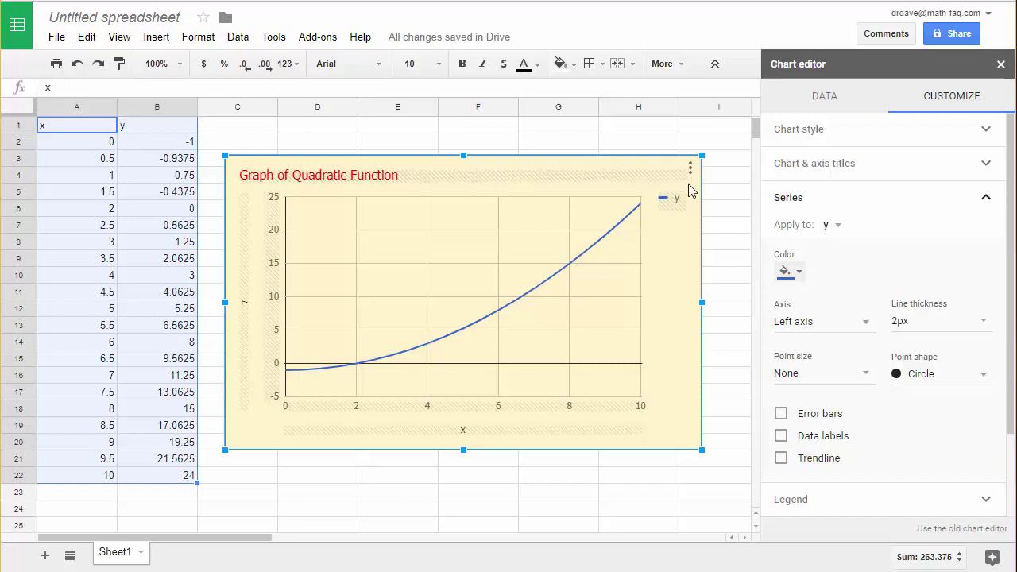
{"action": "left_click", "coordinate": [799, 274]}
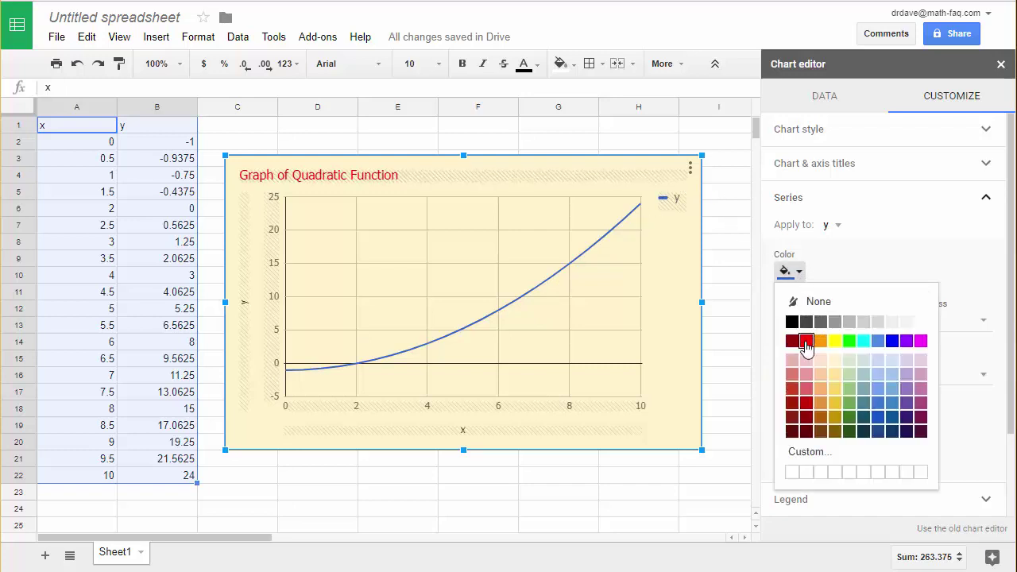
{"action": "left_click", "coordinate": [804, 340]}
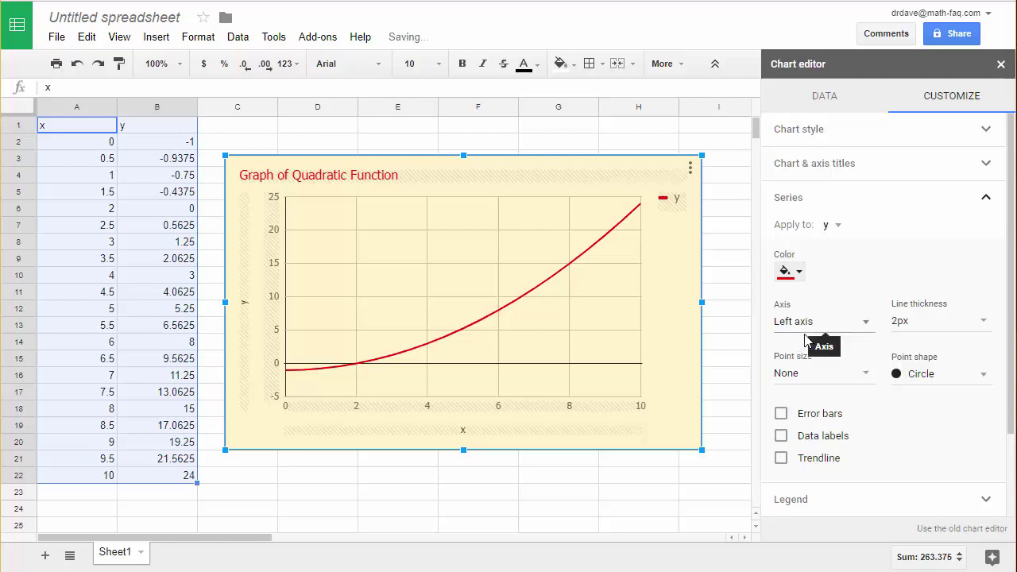
{"action": "left_click", "coordinate": [984, 324]}
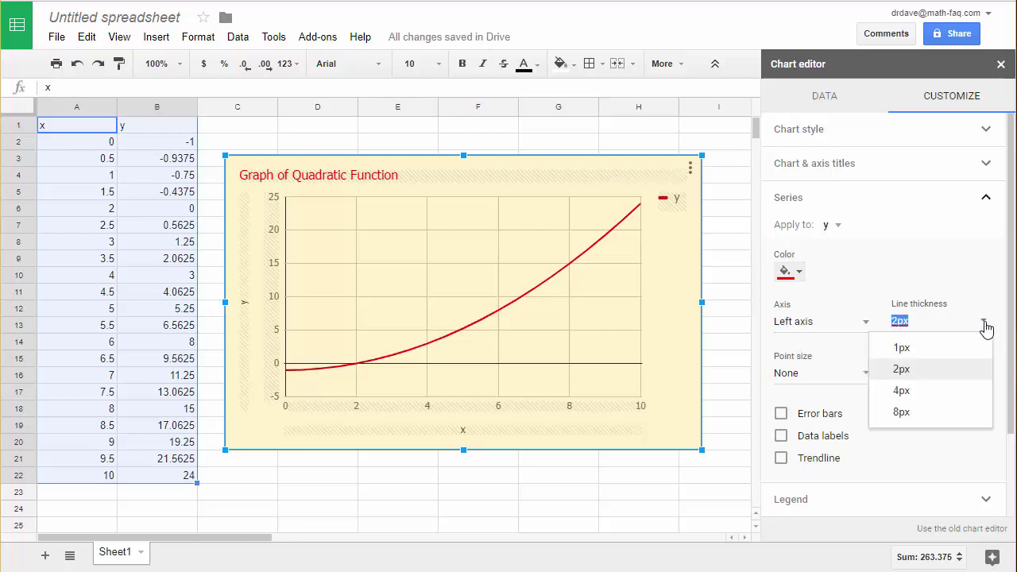
{"action": "left_click", "coordinate": [905, 393]}
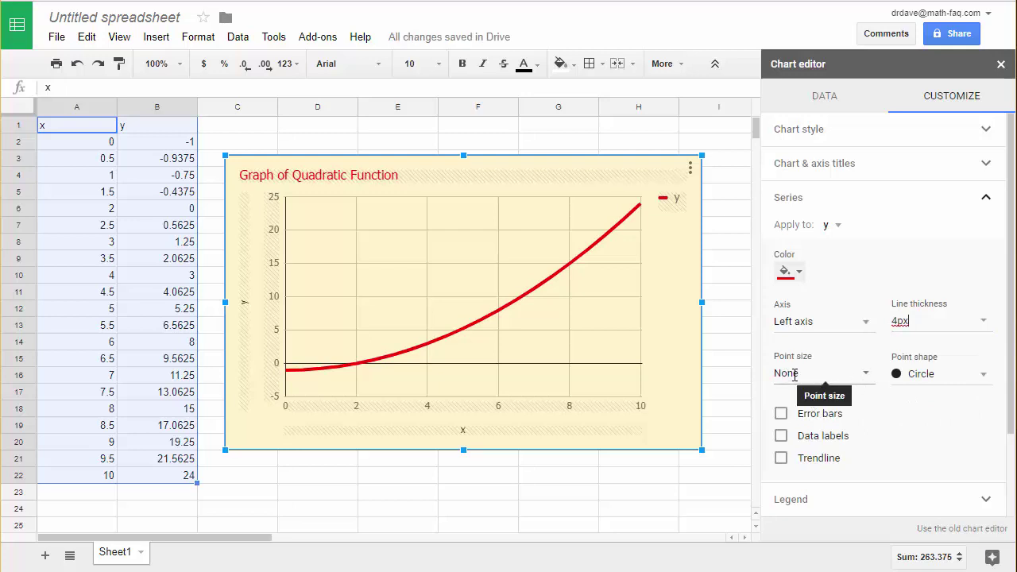
{"action": "left_click", "coordinate": [867, 380]}
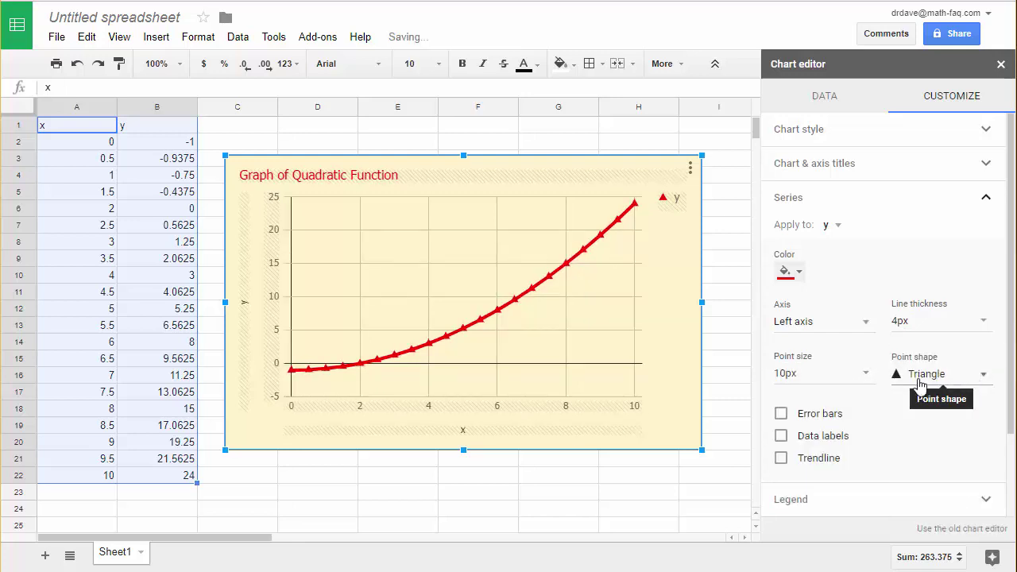
{"action": "left_click", "coordinate": [866, 380]}
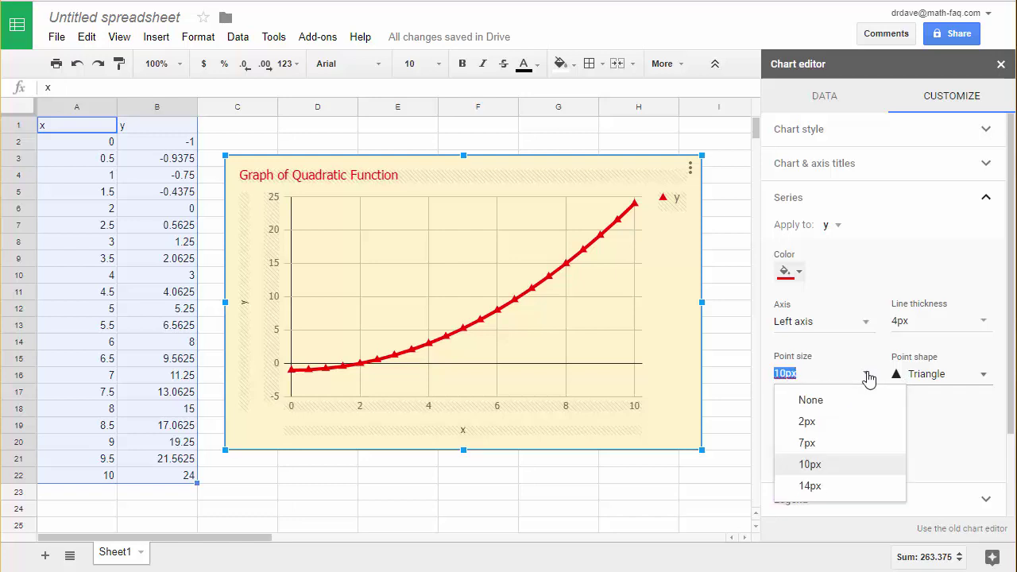
{"action": "left_click", "coordinate": [819, 402]}
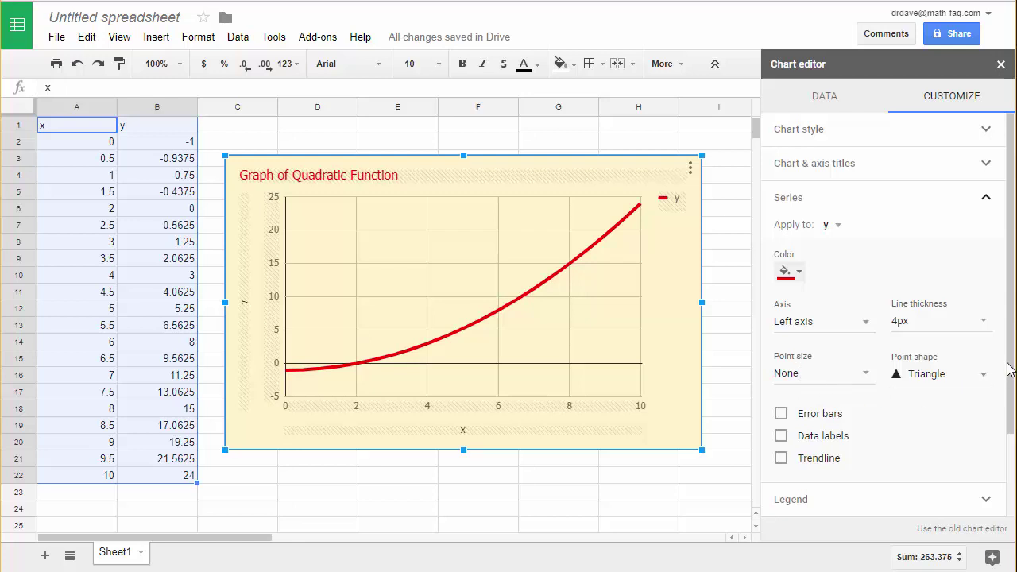
{"action": "scroll", "coordinate": [998, 397], "scroll_direction": "down", "scroll_amount": 3}
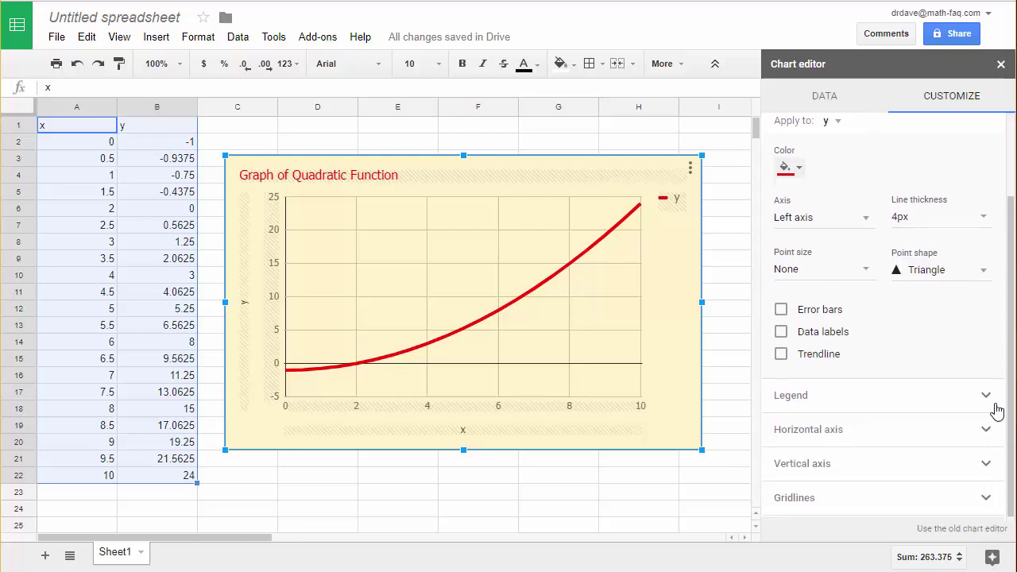
- Set the chart legend position to None
{"action": "left_click", "coordinate": [985, 396]}
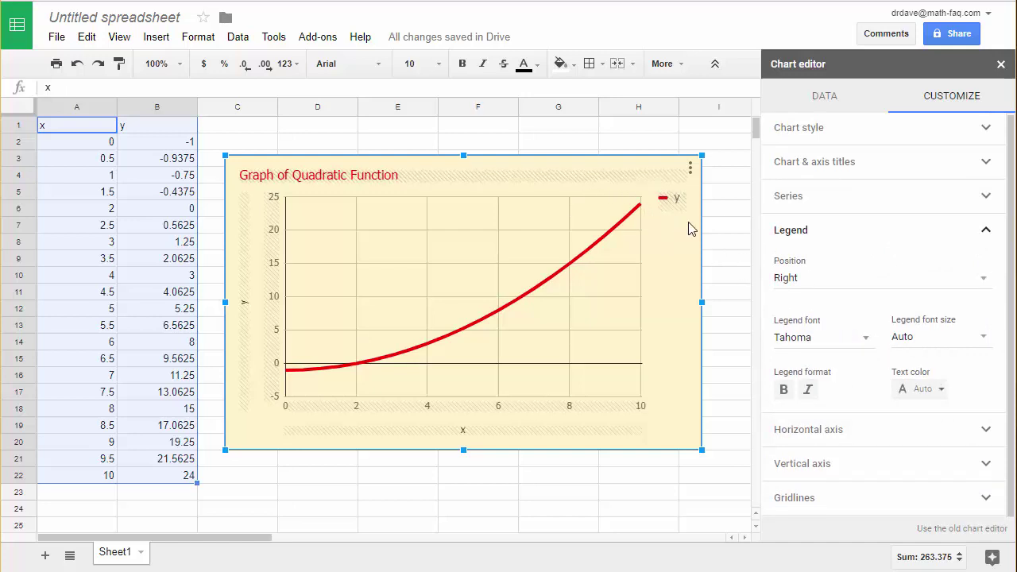
{"action": "left_click", "coordinate": [986, 286]}
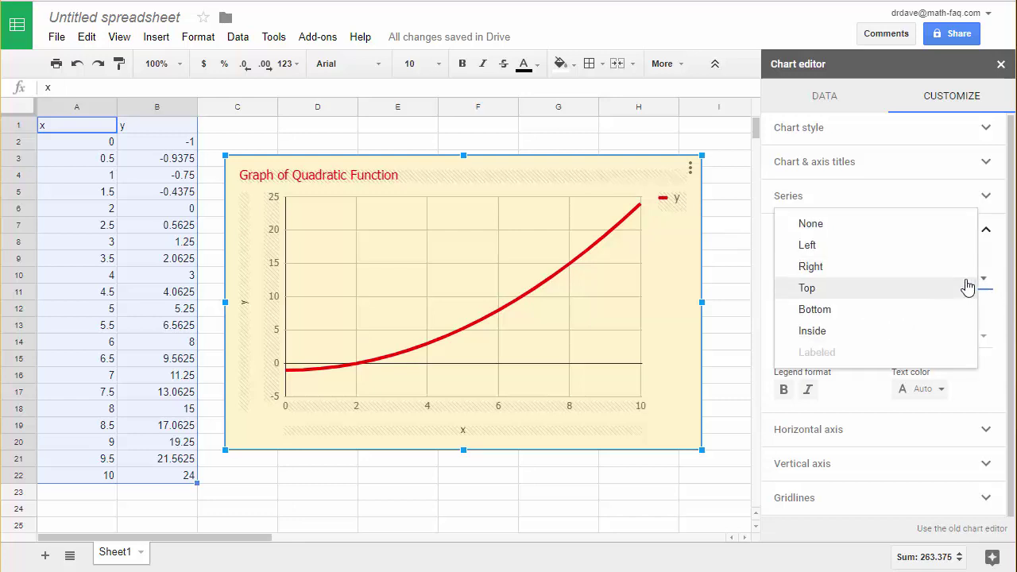
{"action": "left_click", "coordinate": [820, 229]}
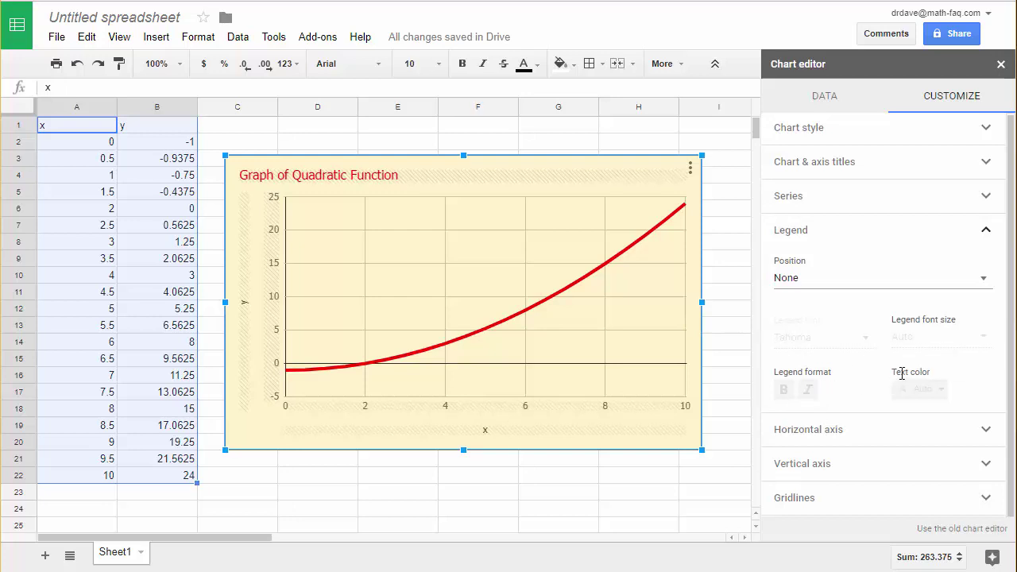
- Set the horizontal axis Min to 0 and Max to 5
{"action": "left_click", "coordinate": [984, 432]}
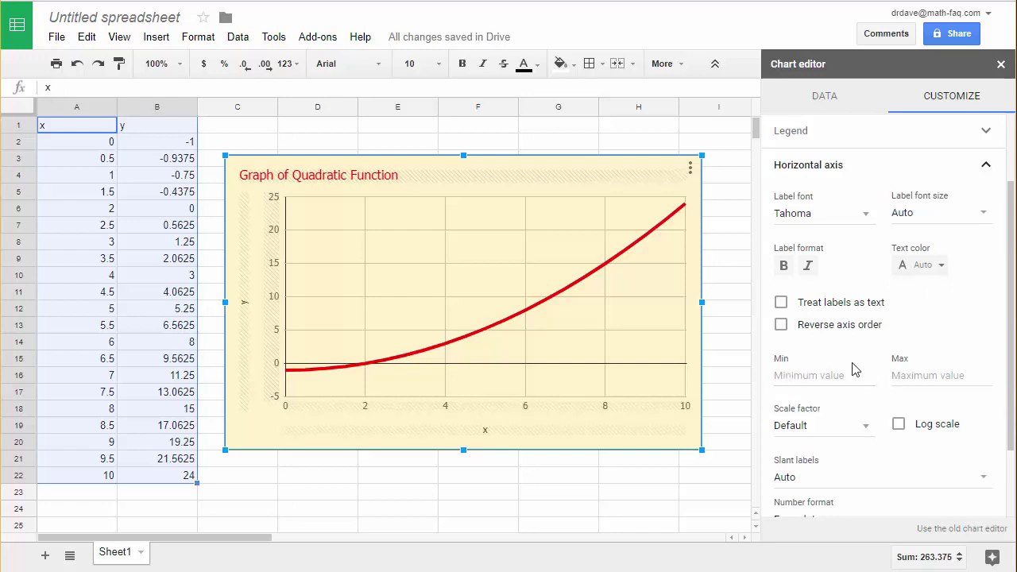
{"action": "left_click", "coordinate": [795, 373]}
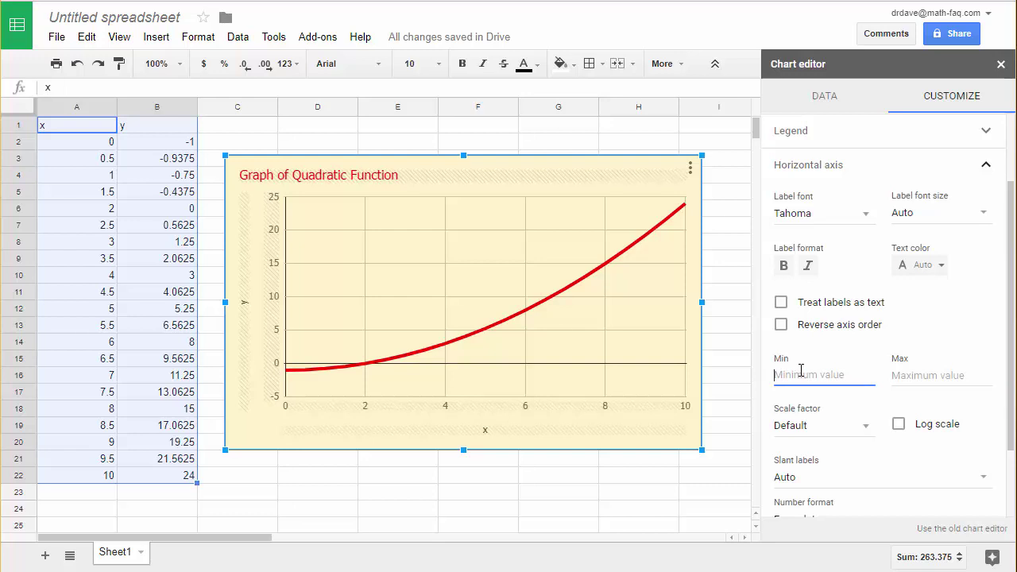
{"action": "type", "text": "0"}
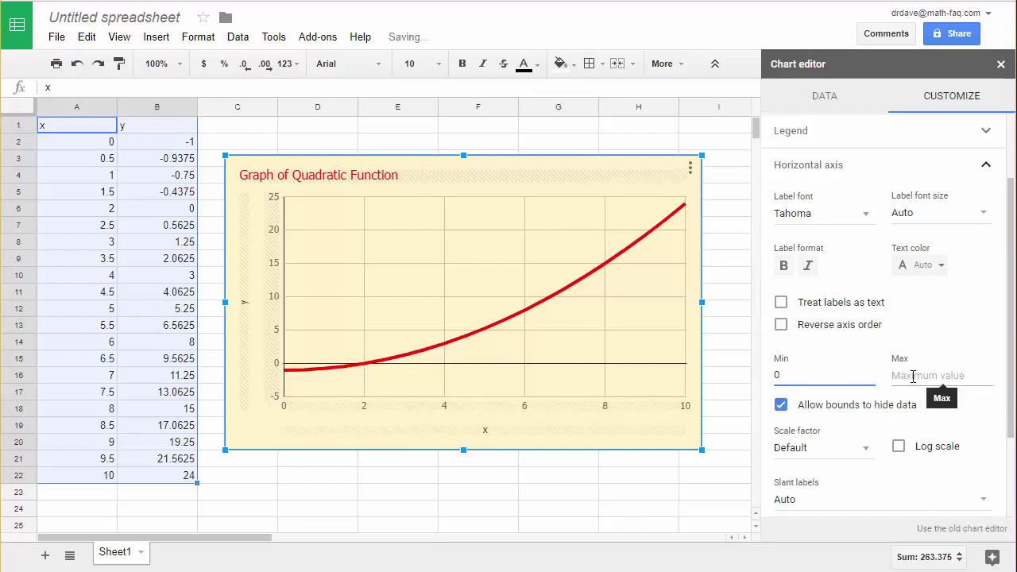
{"action": "left_click", "coordinate": [916, 374]}
{"action": "type", "text": "5"}
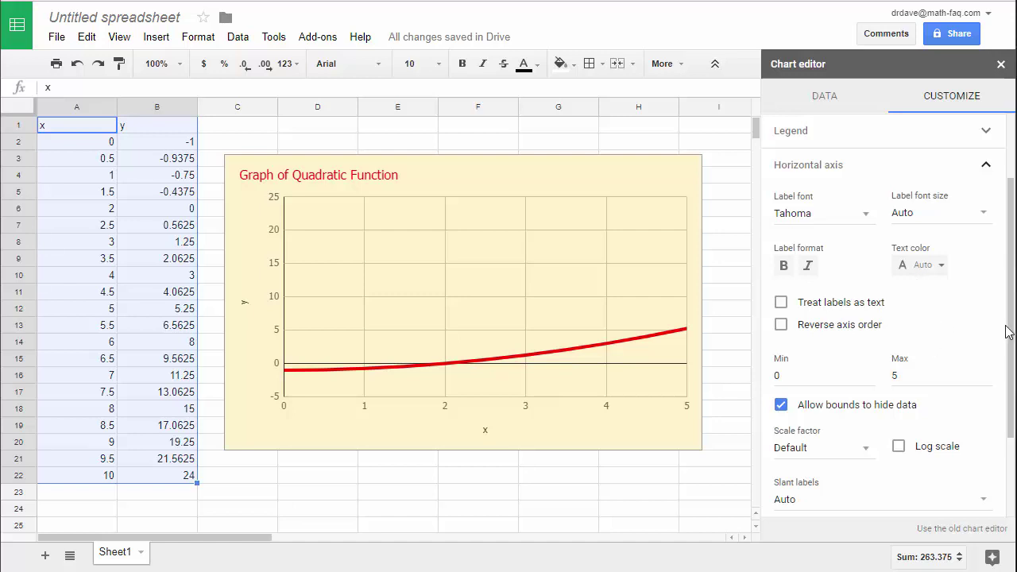
{"action": "left_click_drag", "start_coordinate": [1007, 325], "coordinate": [1005, 414]}
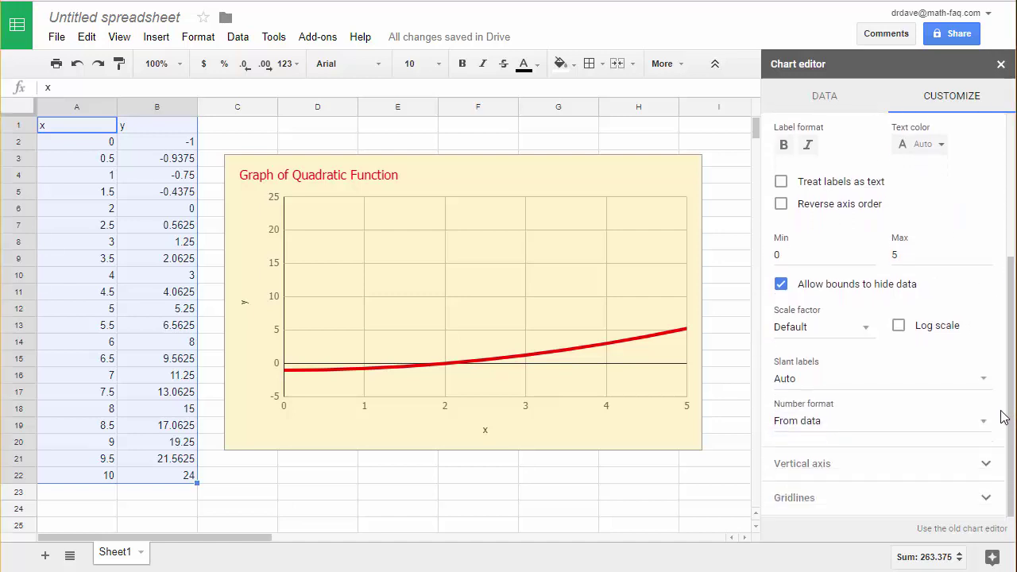
- Set the vertical axis minimum to -2 and maximum to 6
{"action": "left_click", "coordinate": [989, 469]}
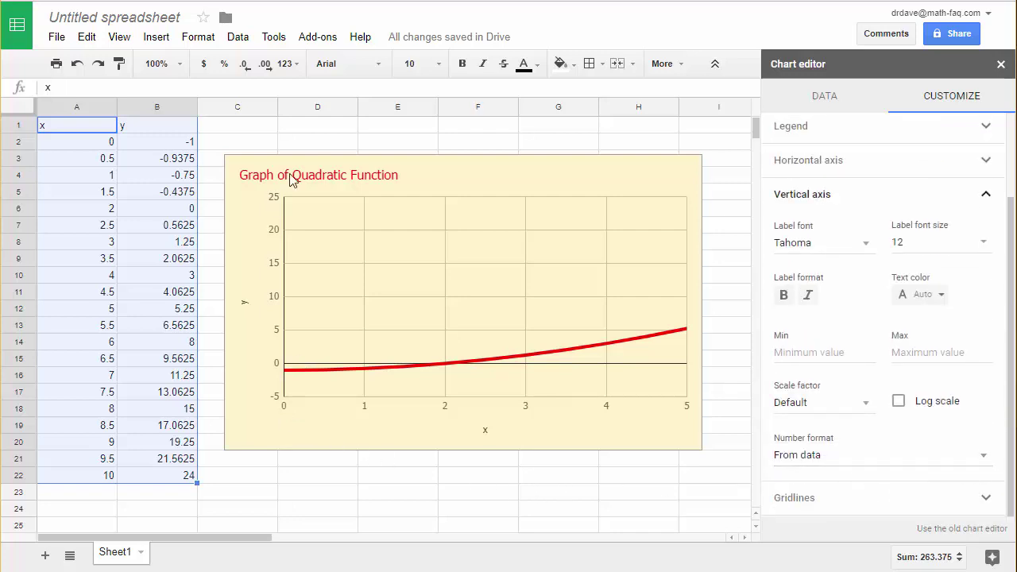
{"action": "left_click", "coordinate": [795, 352]}
{"action": "type", "text": "-2"}
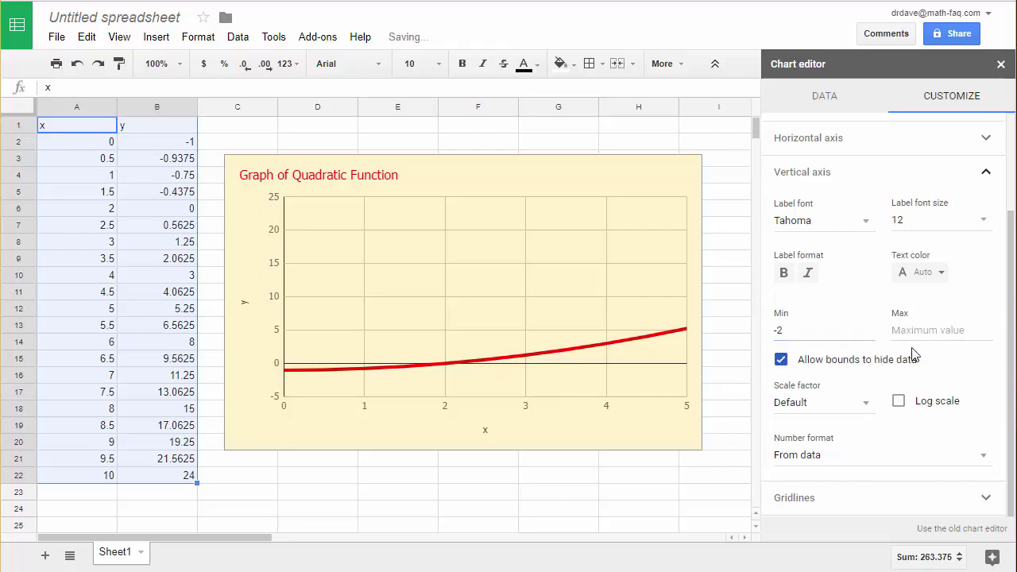
{"action": "left_click", "coordinate": [906, 332]}
{"action": "type", "text": "6"}
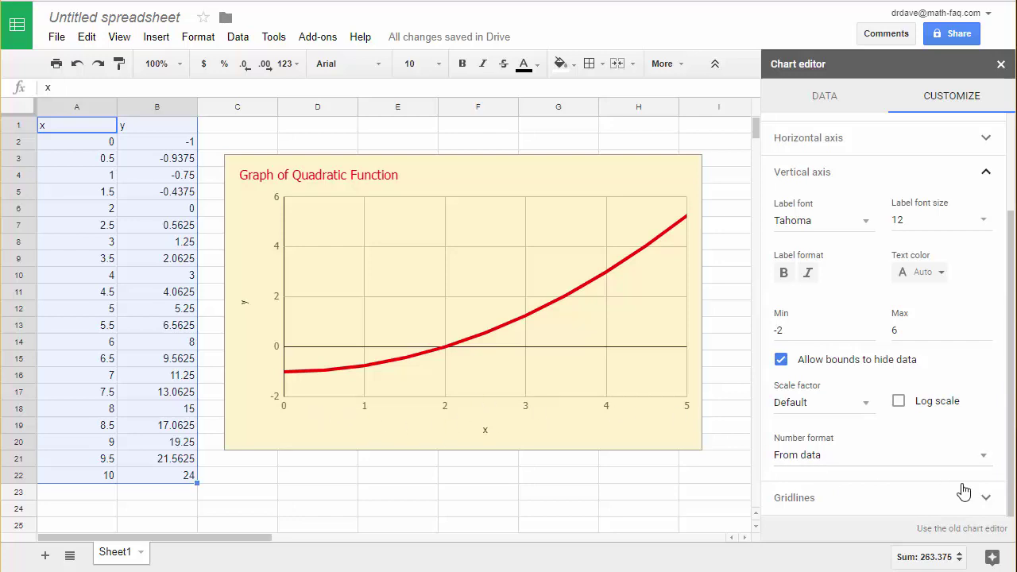
- Apply 9 major gridlines to the vertical axis, then select the chart's x axis title
{"action": "left_click", "coordinate": [986, 498]}
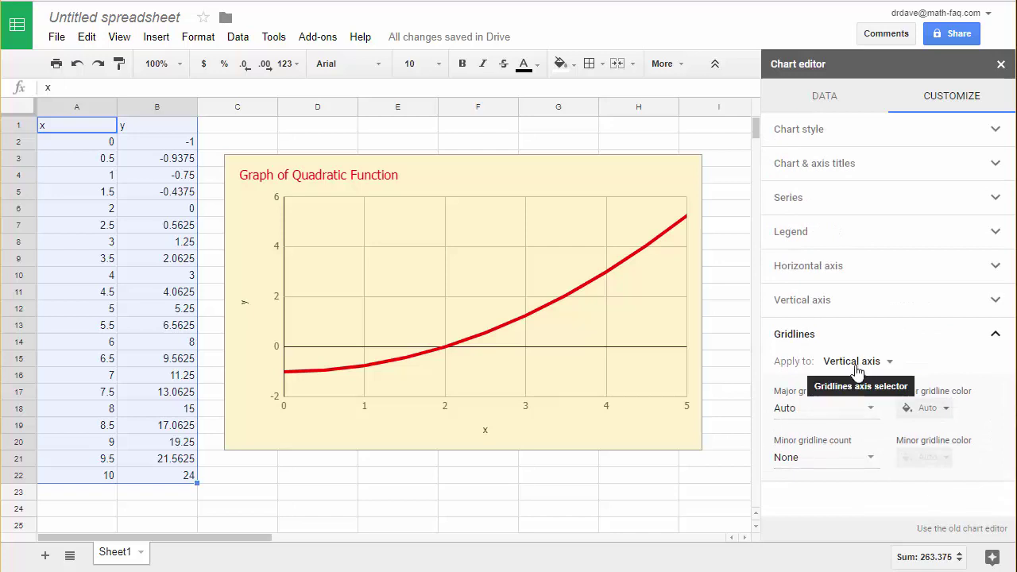
{"action": "left_click", "coordinate": [889, 364]}
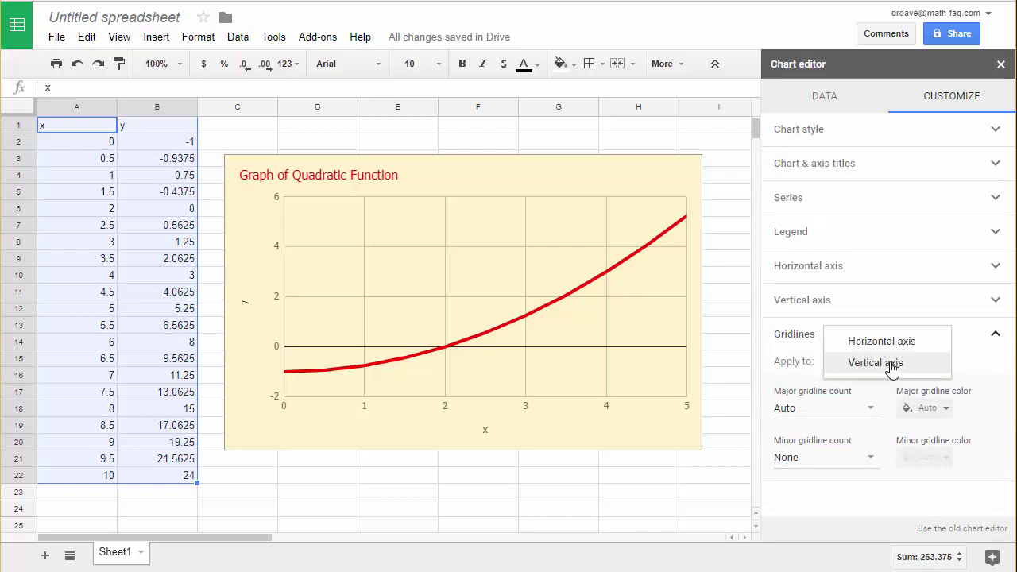
{"action": "left_click", "coordinate": [891, 367]}
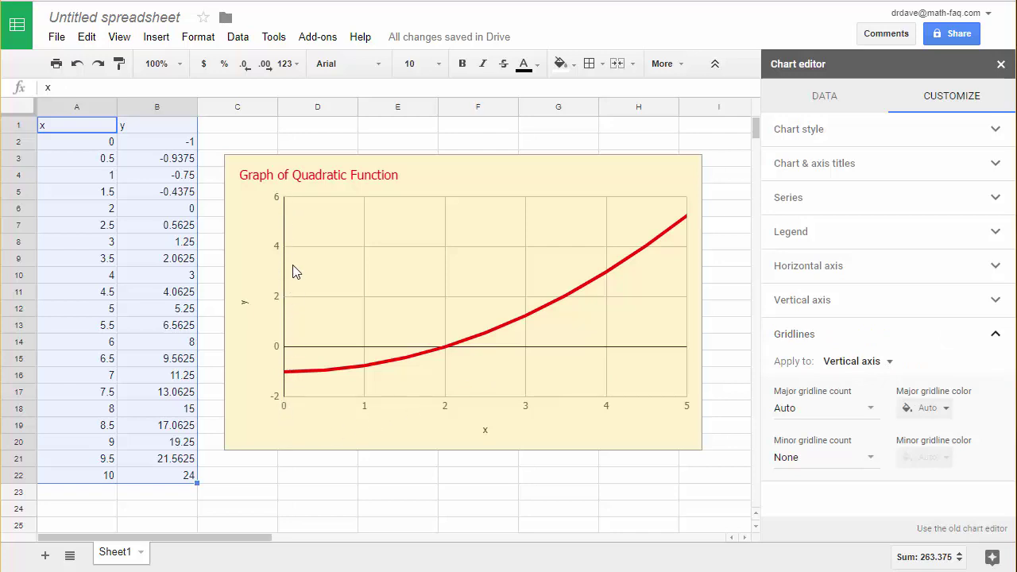
{"action": "left_click", "coordinate": [874, 413]}
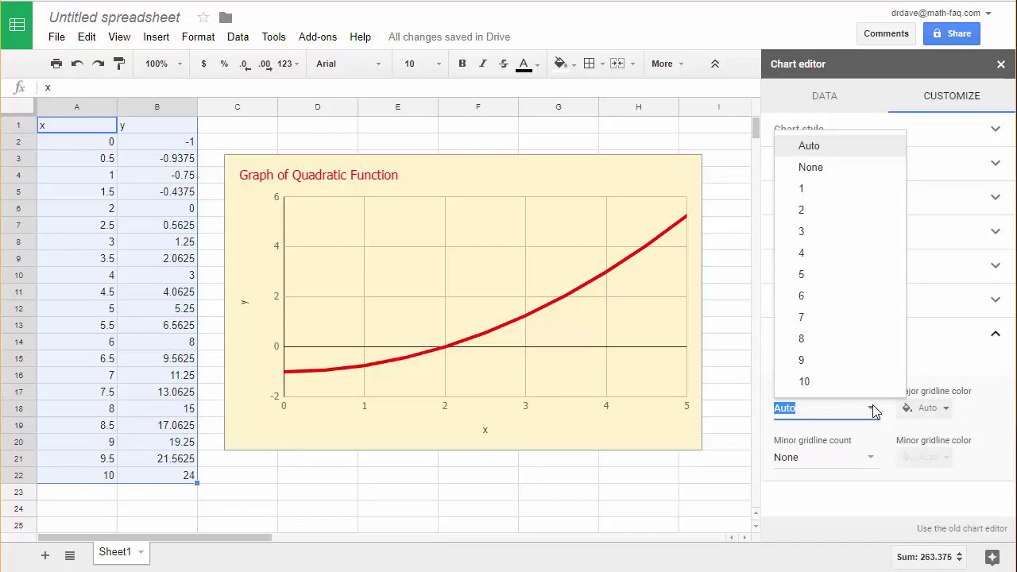
{"action": "left_click", "coordinate": [805, 363]}
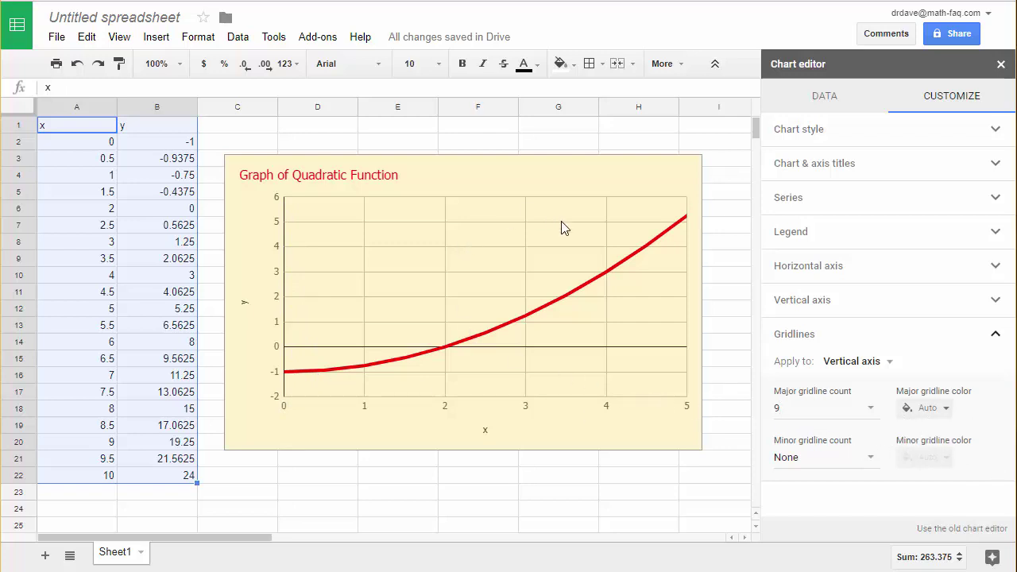
{"action": "left_click", "coordinate": [488, 437]}
{"action": "left_click", "coordinate": [486, 432]}
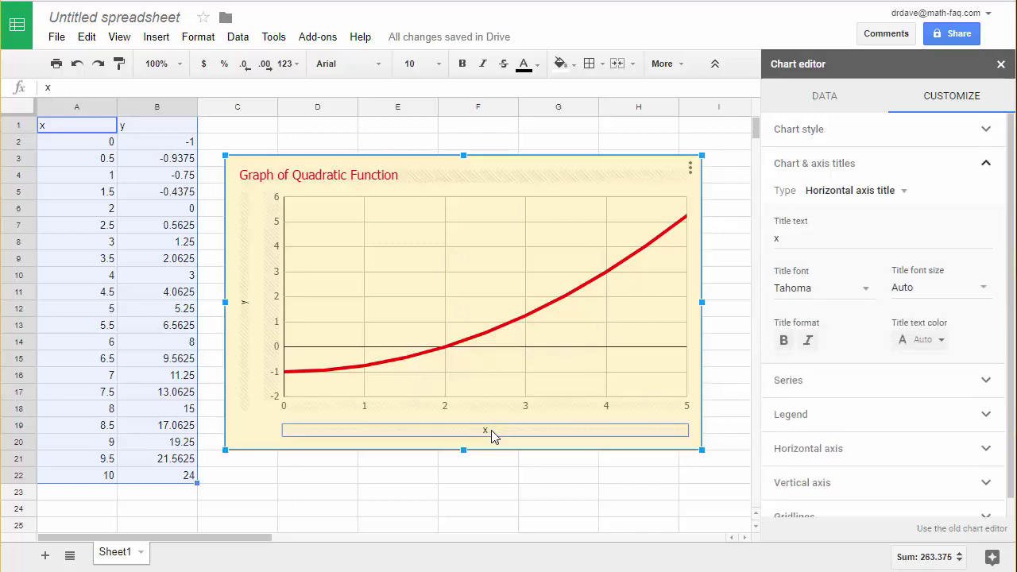